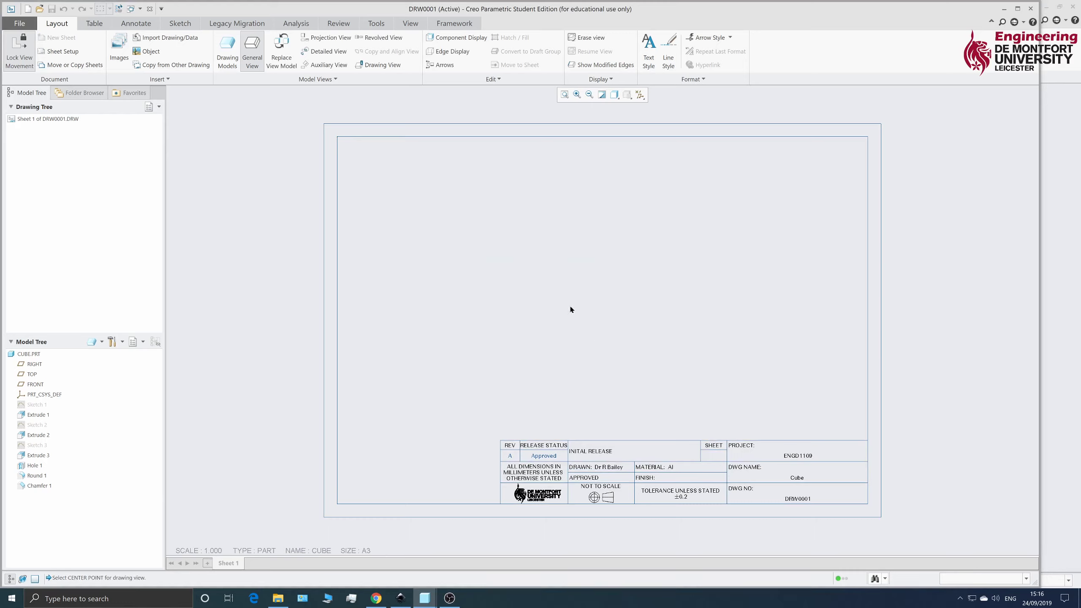
# Place a general view of the cube near the middle of the sheet and set its orientation to FRONT.
pyautogui.click(594, 295)
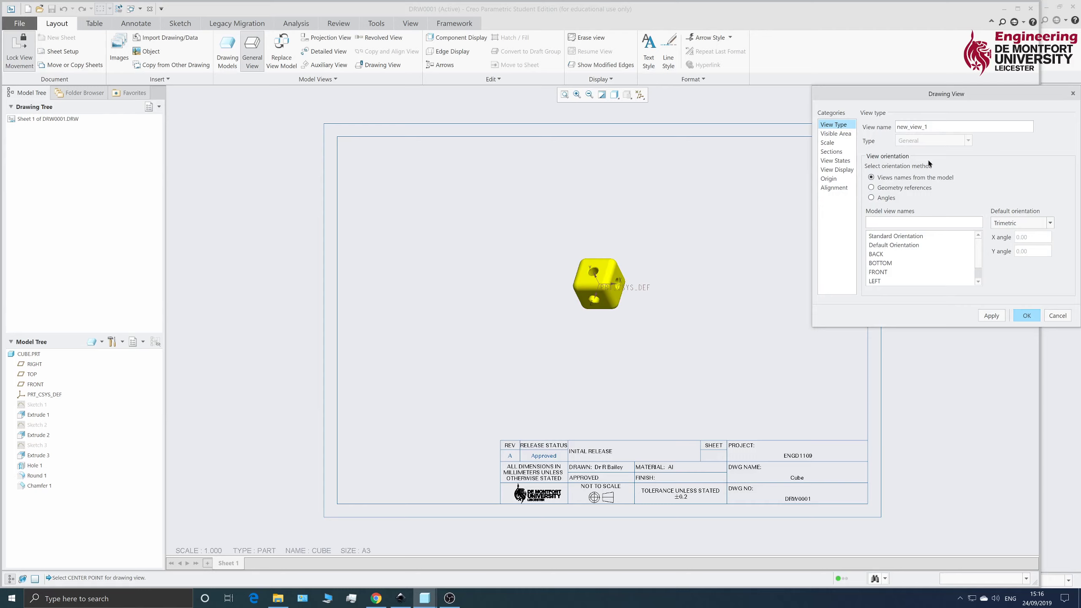
pyautogui.moveTo(976, 93); pyautogui.dragTo(939, 103)
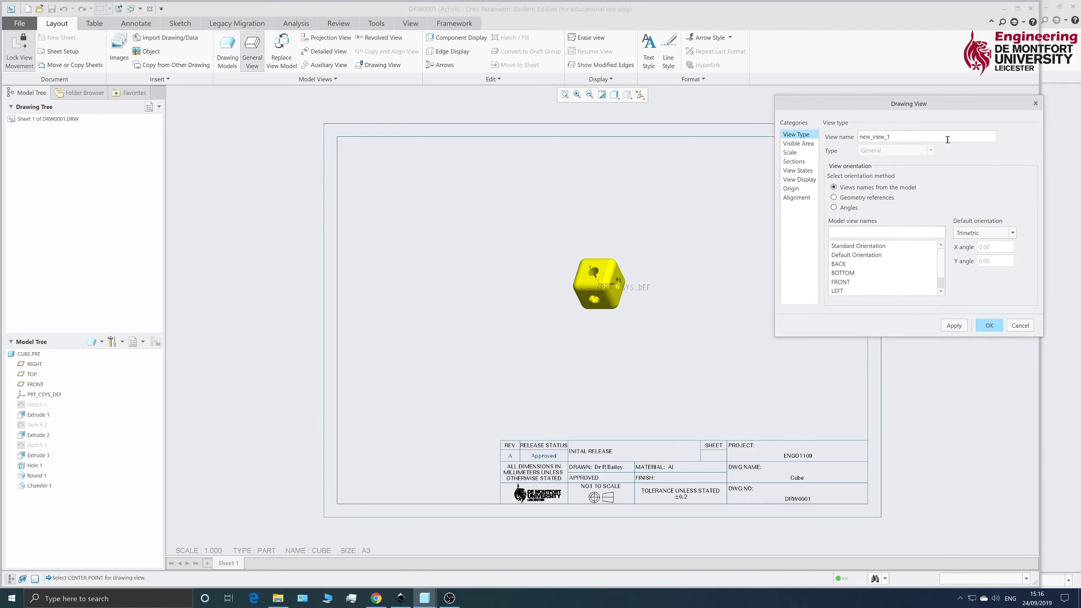
pyautogui.click(847, 282)
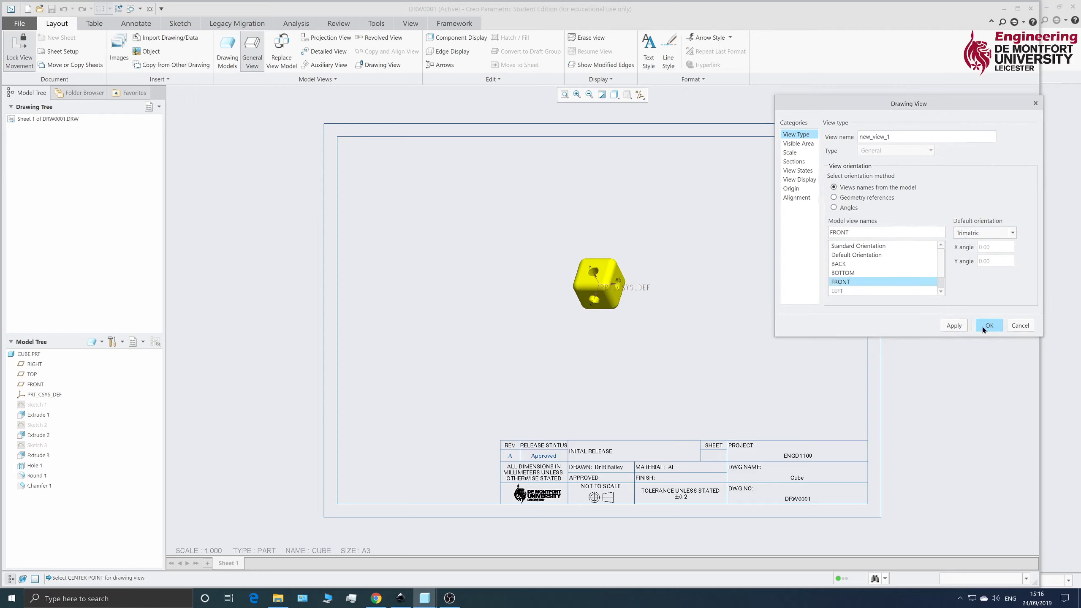
pyautogui.click(955, 325)
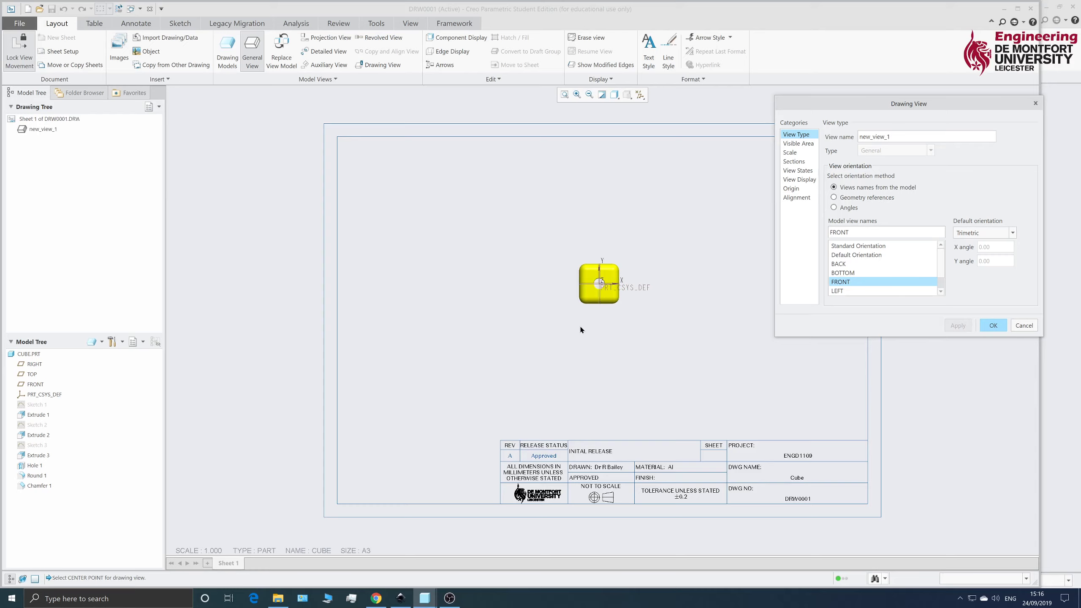
# Apply a custom scale of 2 to the front view.
pyautogui.click(798, 145)
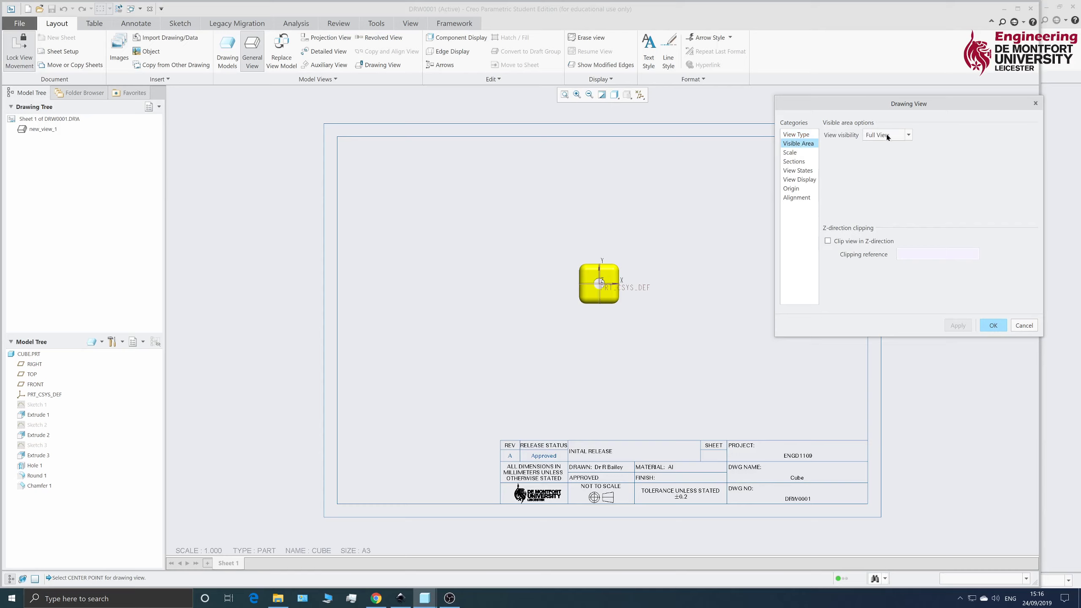
pyautogui.click(793, 154)
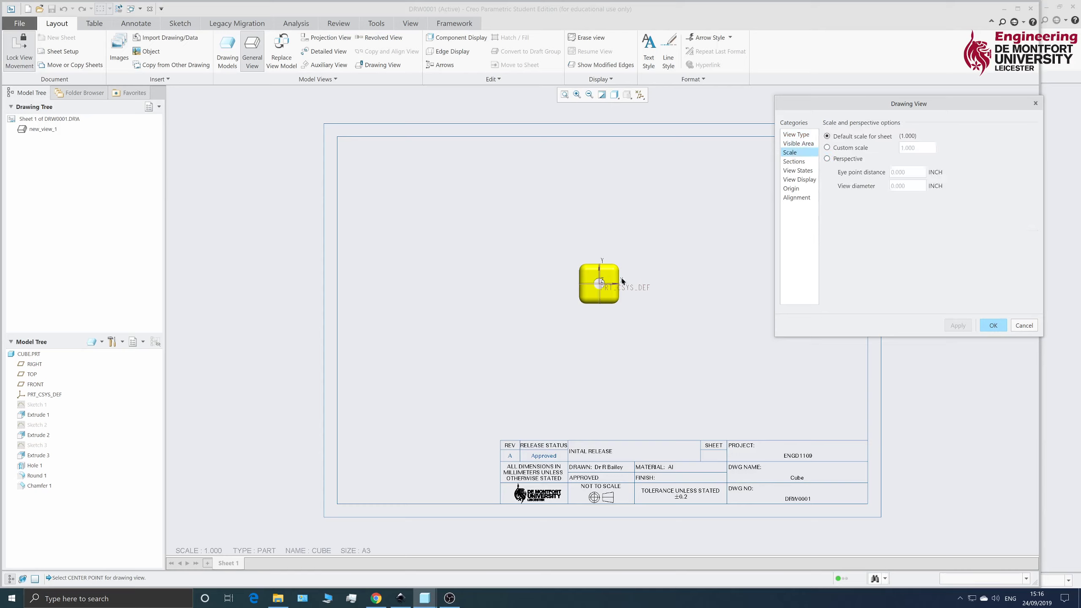
pyautogui.click(844, 149)
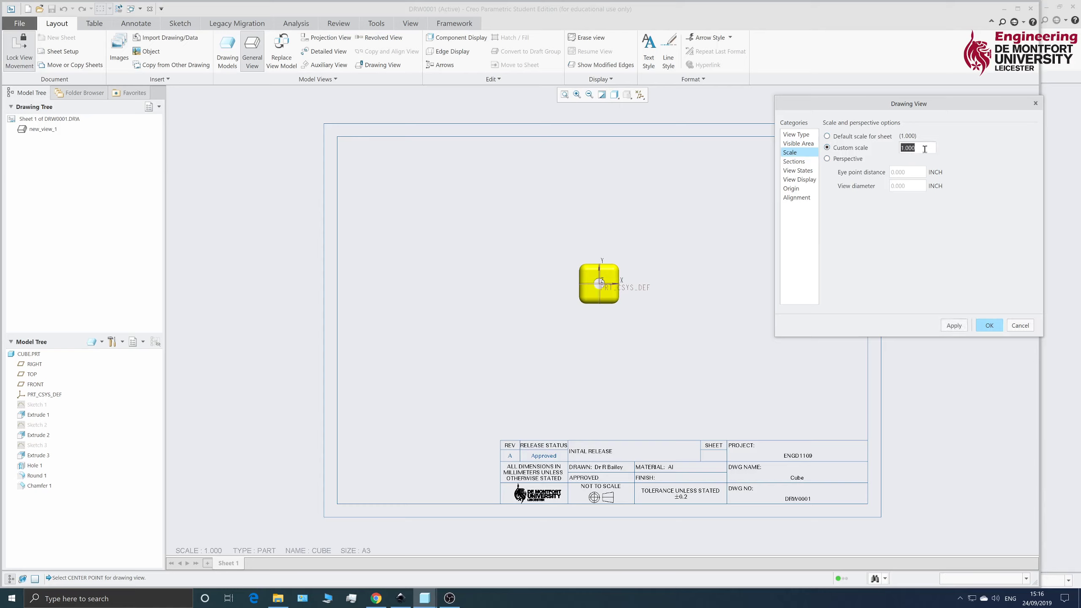
pyautogui.write('2')
pyautogui.click(952, 324)
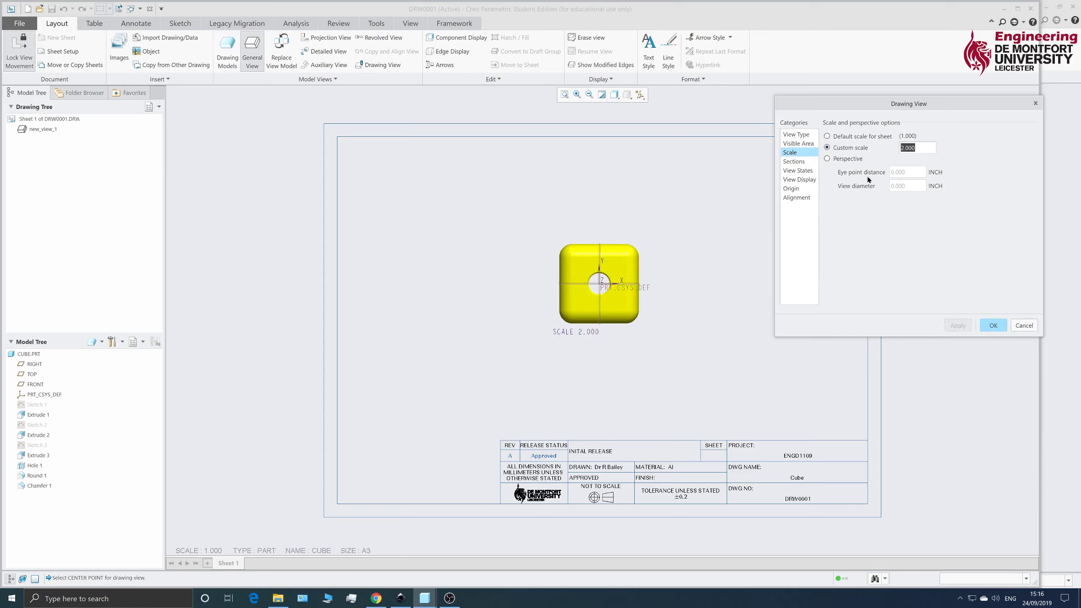
# Set the front view's display style to No Hidden and finish the view definition.
pyautogui.click(799, 160)
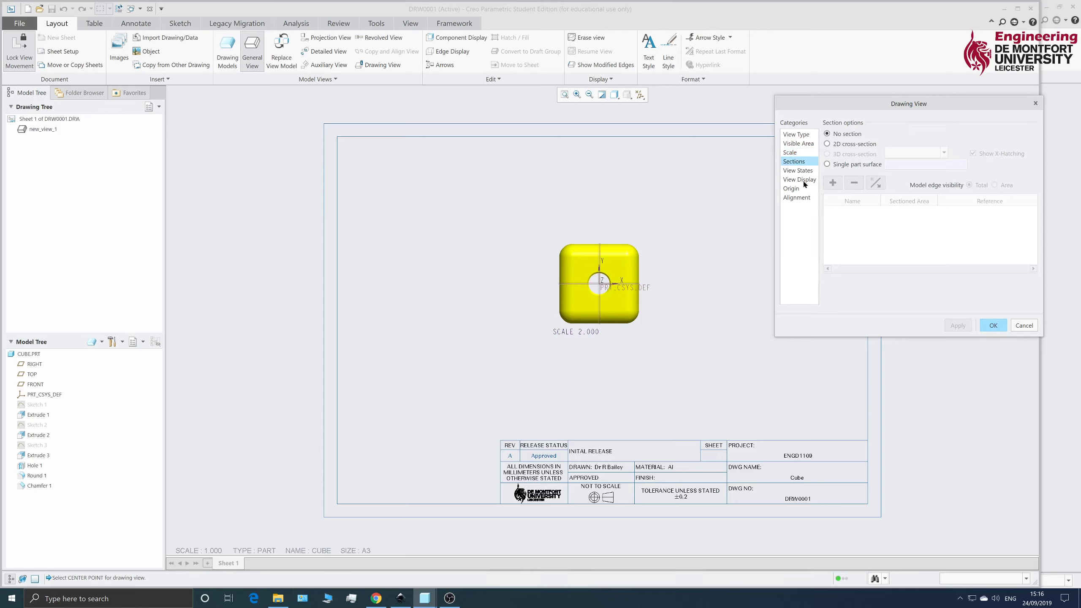
pyautogui.click(800, 180)
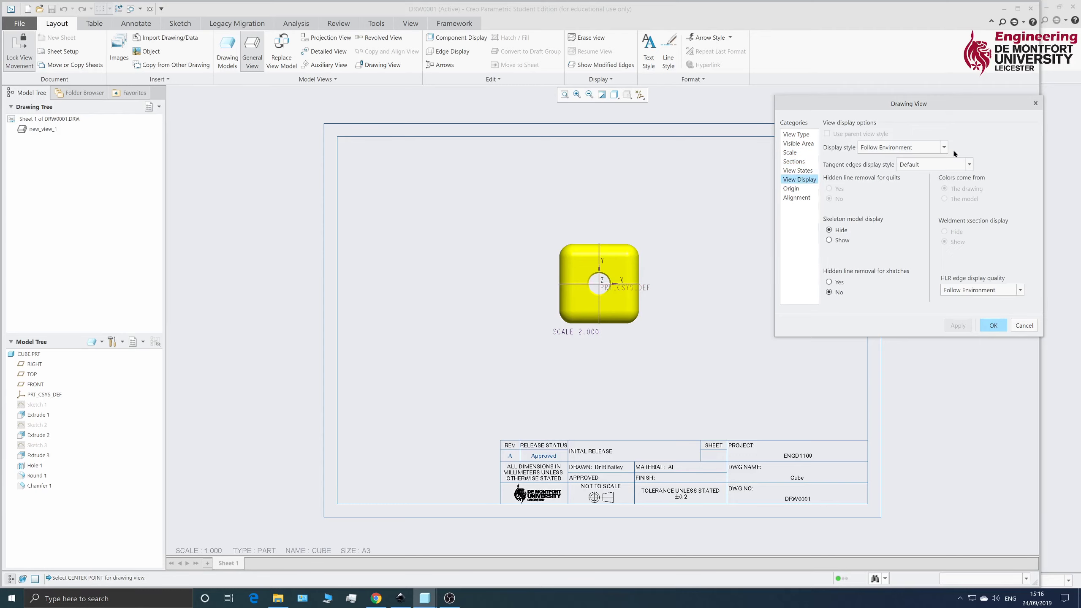
pyautogui.click(876, 148)
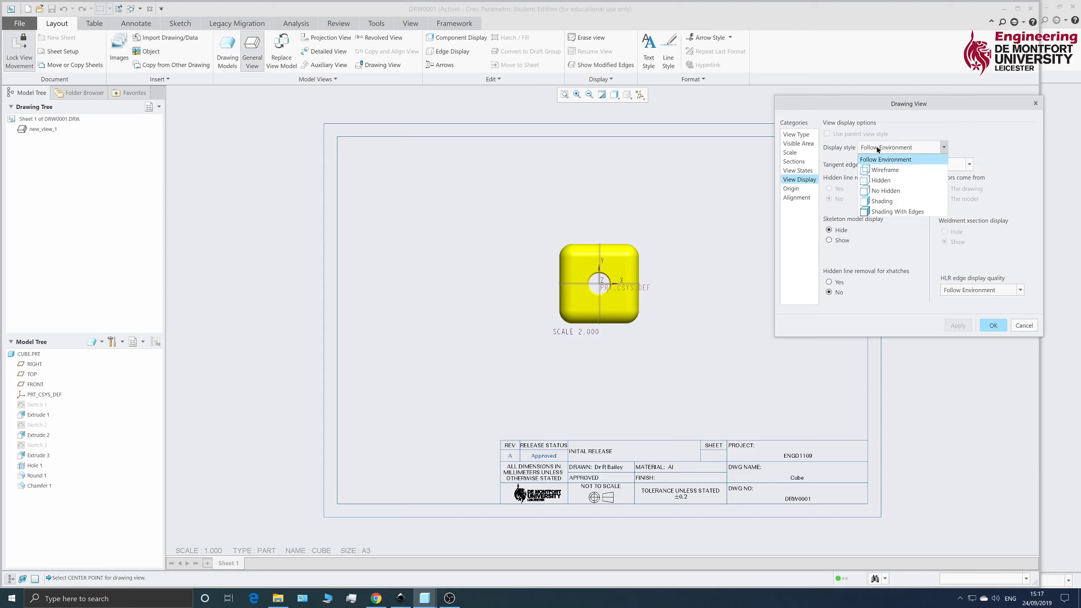
pyautogui.click(896, 192)
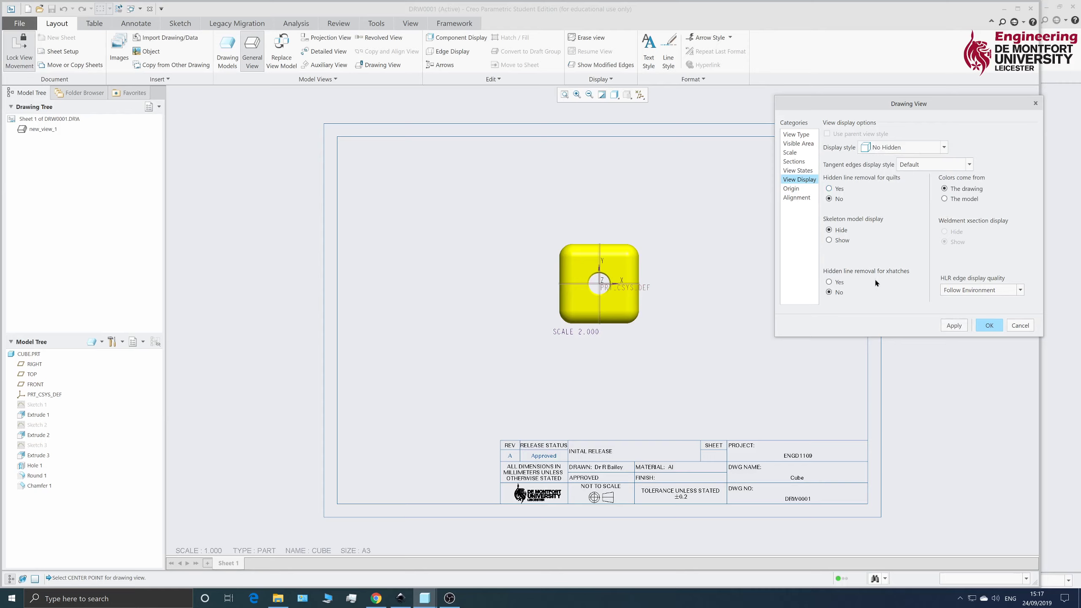
pyautogui.click(955, 326)
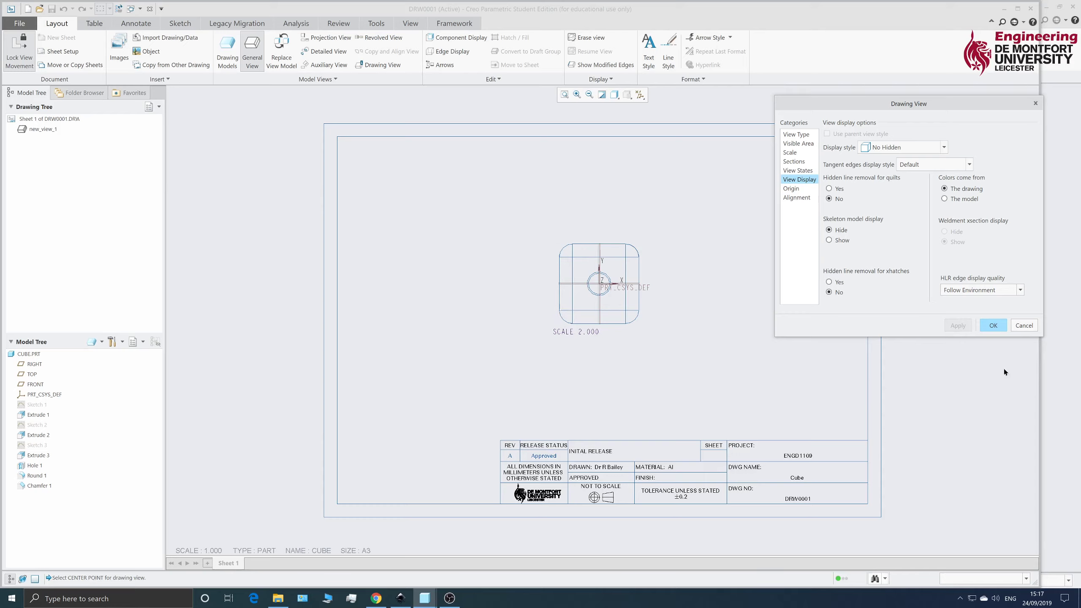
pyautogui.click(993, 326)
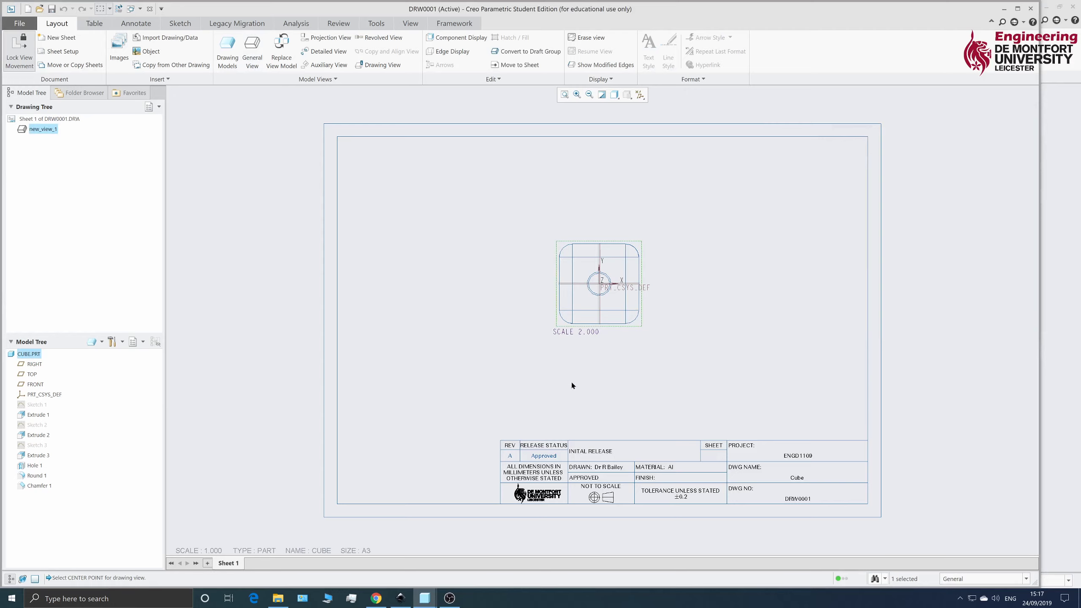
# Delete the scale note below the front view and hide all datum axes, points, coordinate systems and planes.
pyautogui.click(564, 335)
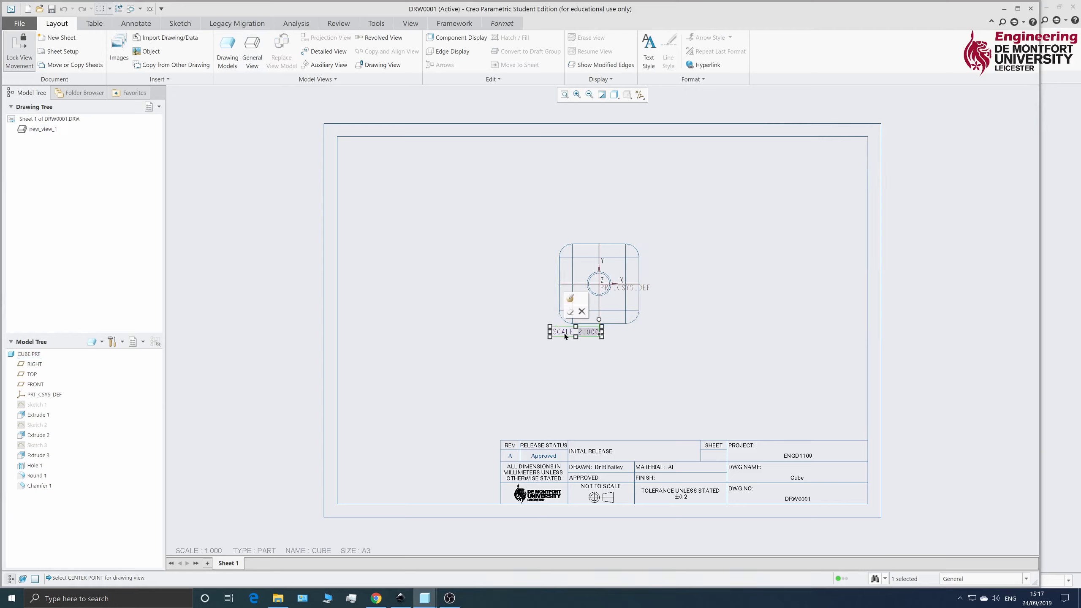
pyautogui.press('Delete')
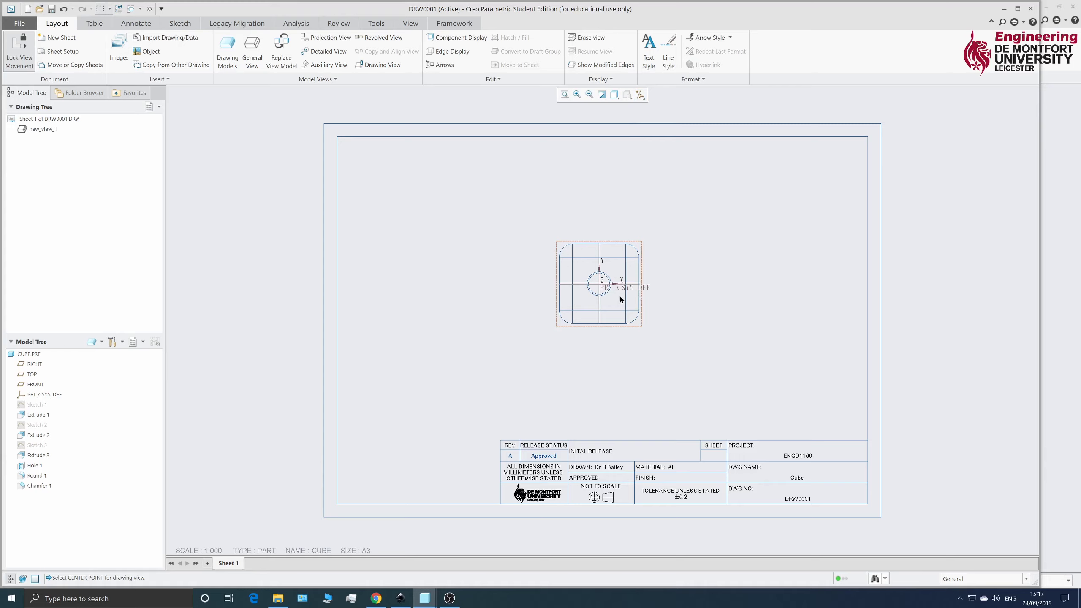
pyautogui.click(640, 95)
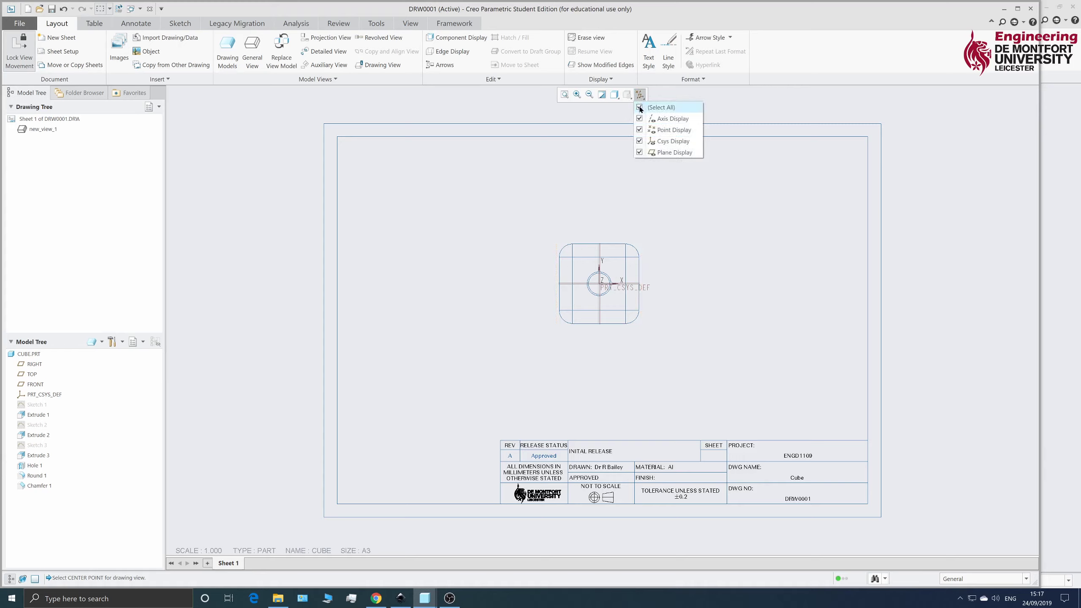
pyautogui.click(640, 107)
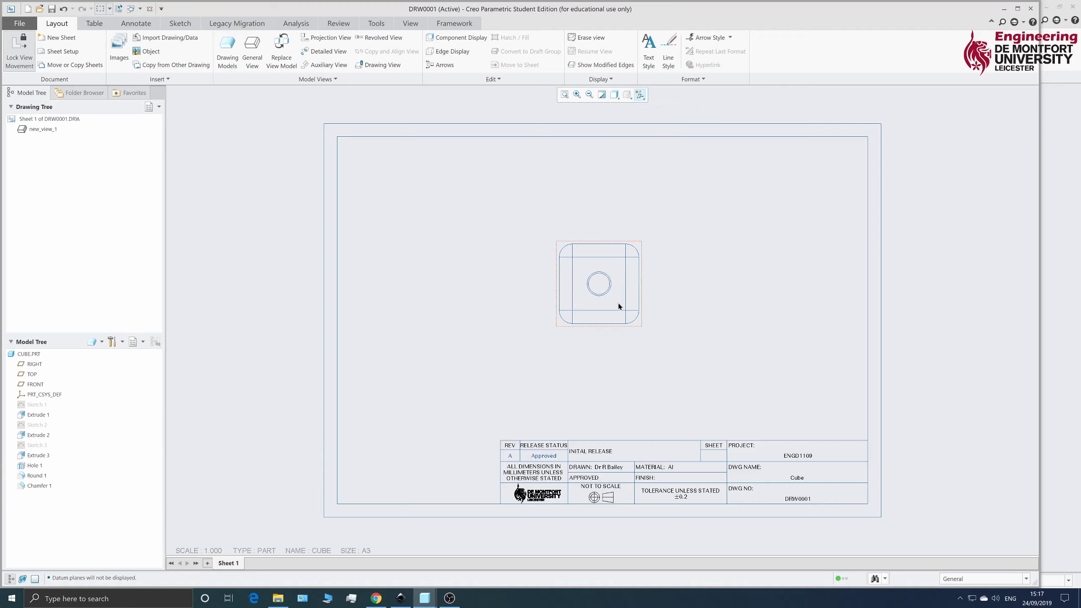
# Unlock view movement and shift the front view slightly down and to the right on the sheet.
pyautogui.click(606, 244)
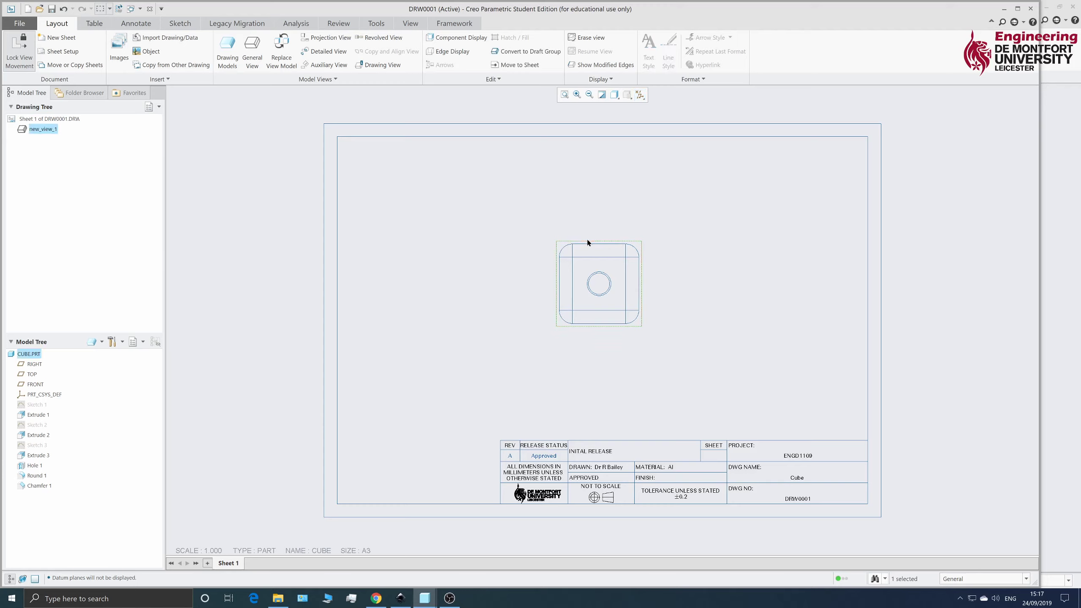
pyautogui.moveTo(589, 242); pyautogui.dragTo(625, 247)
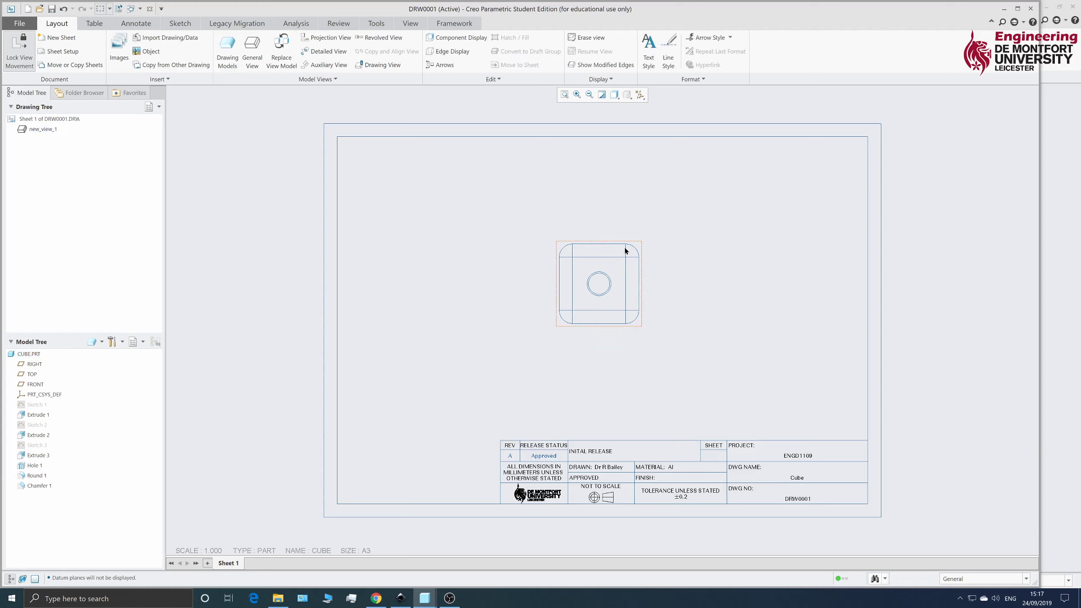
pyautogui.click(599, 244)
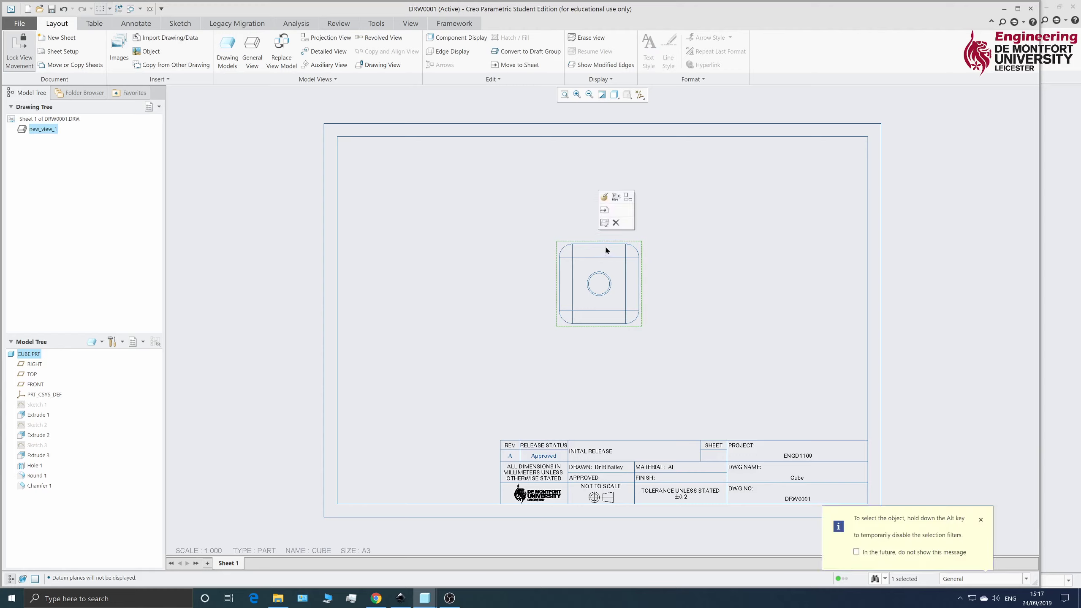
pyautogui.click(25, 46)
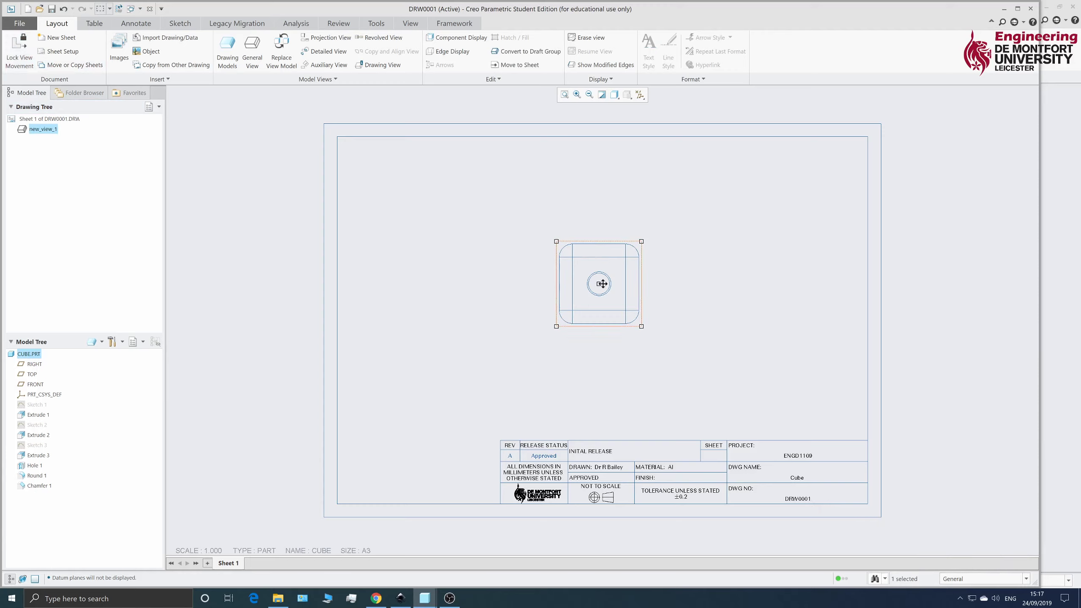
pyautogui.moveTo(606, 278)
pyautogui.mouseDown()
pyautogui.moveTo(623, 273)
pyautogui.moveTo(628, 296)
pyautogui.moveTo(610, 298)
pyautogui.moveTo(618, 275)
pyautogui.moveTo(609, 281)
pyautogui.moveTo(617, 286)
pyautogui.mouseUp()
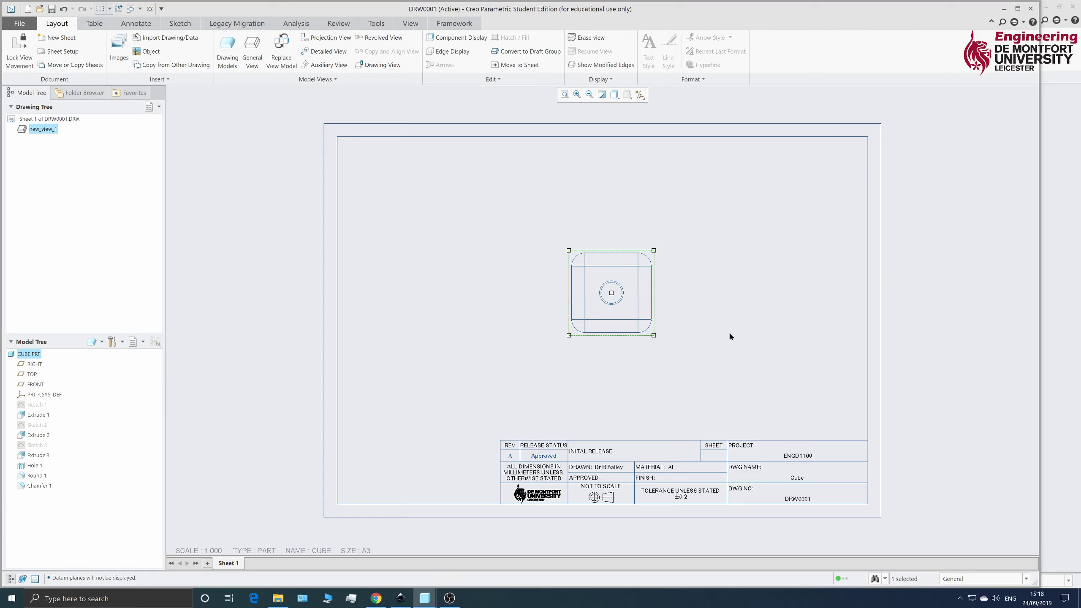
pyautogui.click(654, 248)
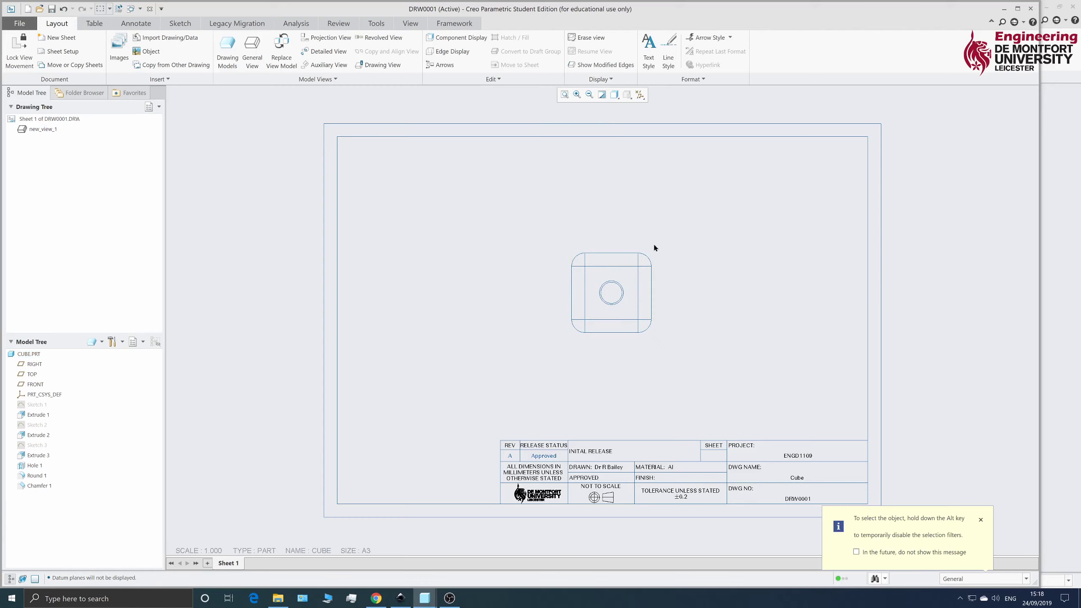
# Create two projection views from the front view, one to its left and one above it.
pyautogui.click(613, 251)
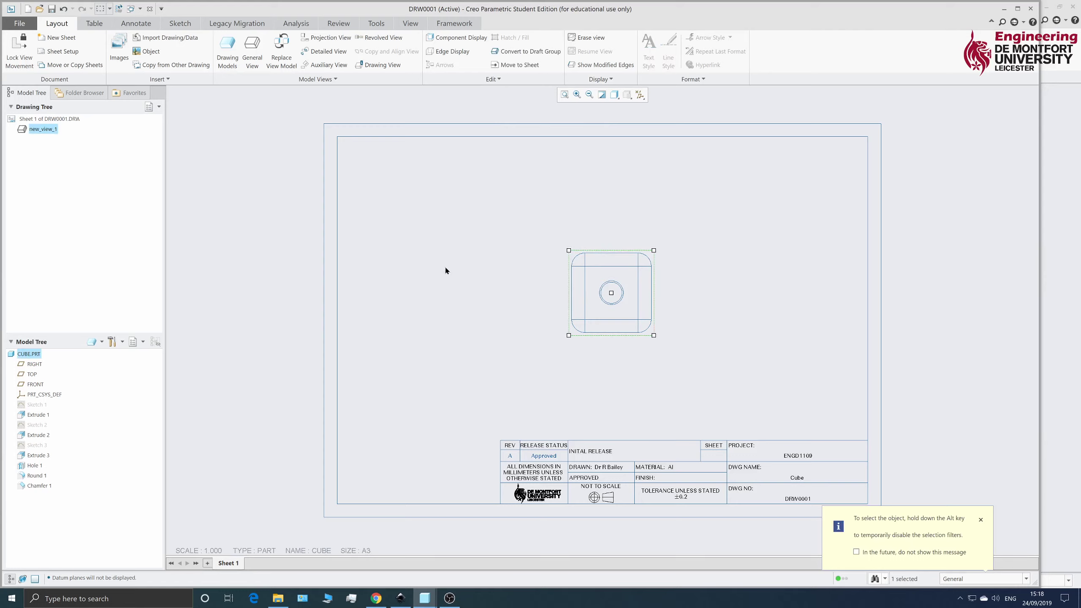
pyautogui.click(325, 37)
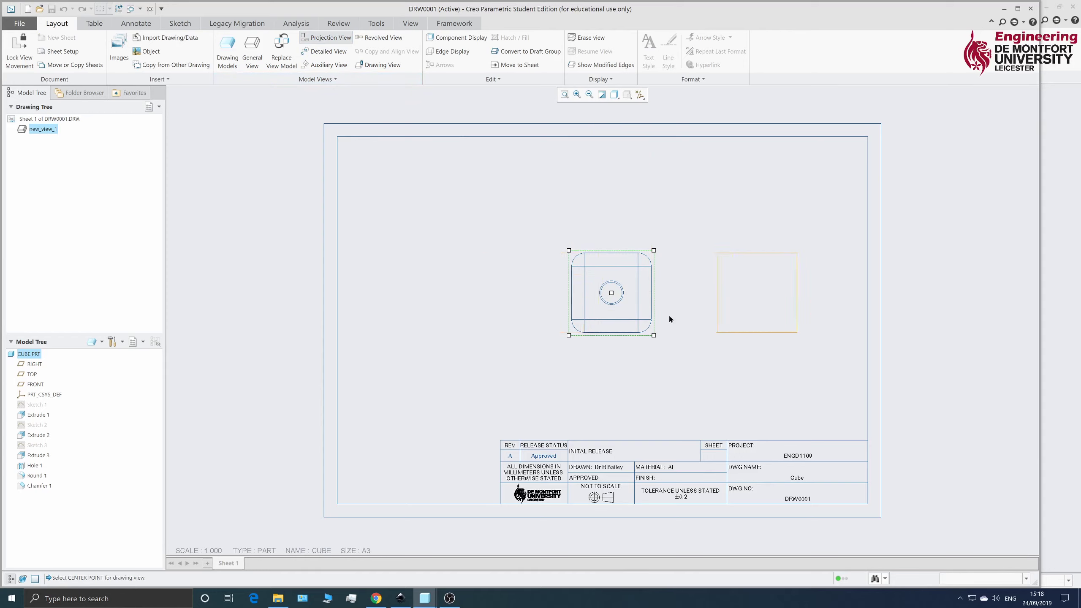
pyautogui.click(496, 295)
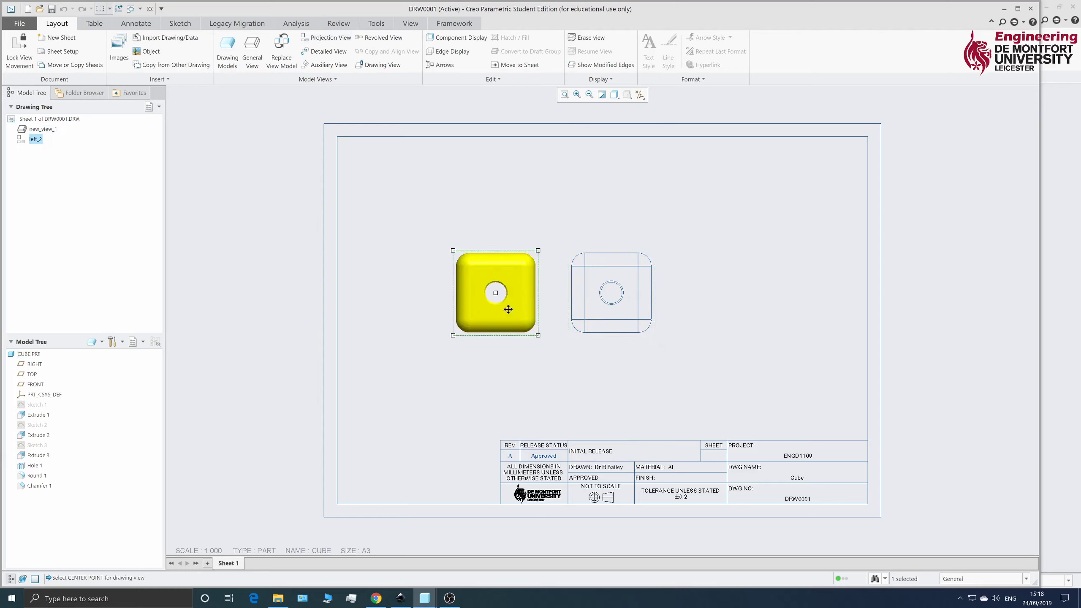
pyautogui.click(619, 253)
pyautogui.click(326, 38)
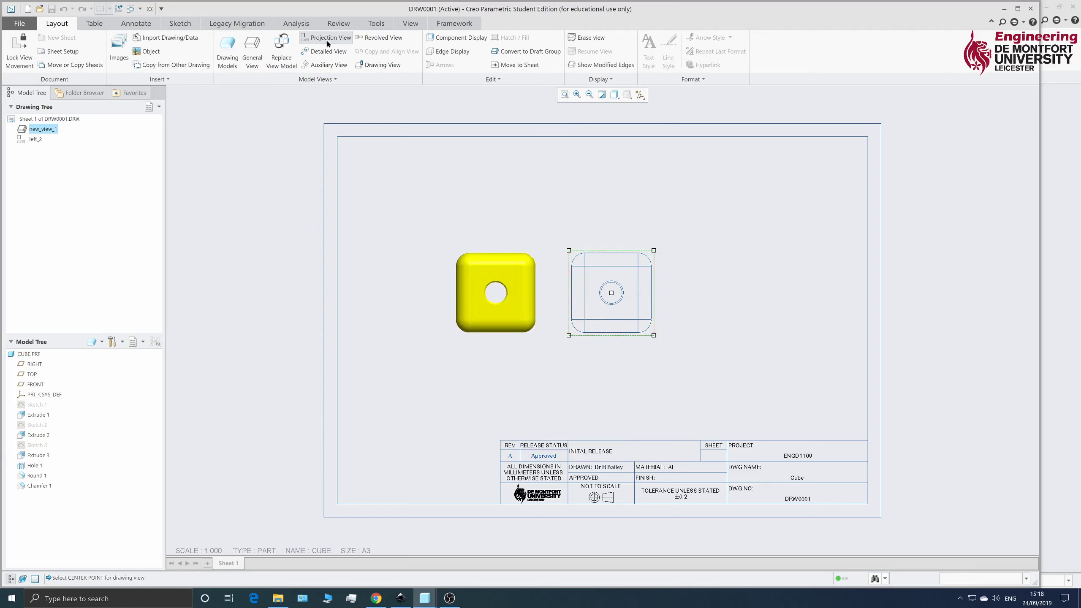
pyautogui.click(616, 204)
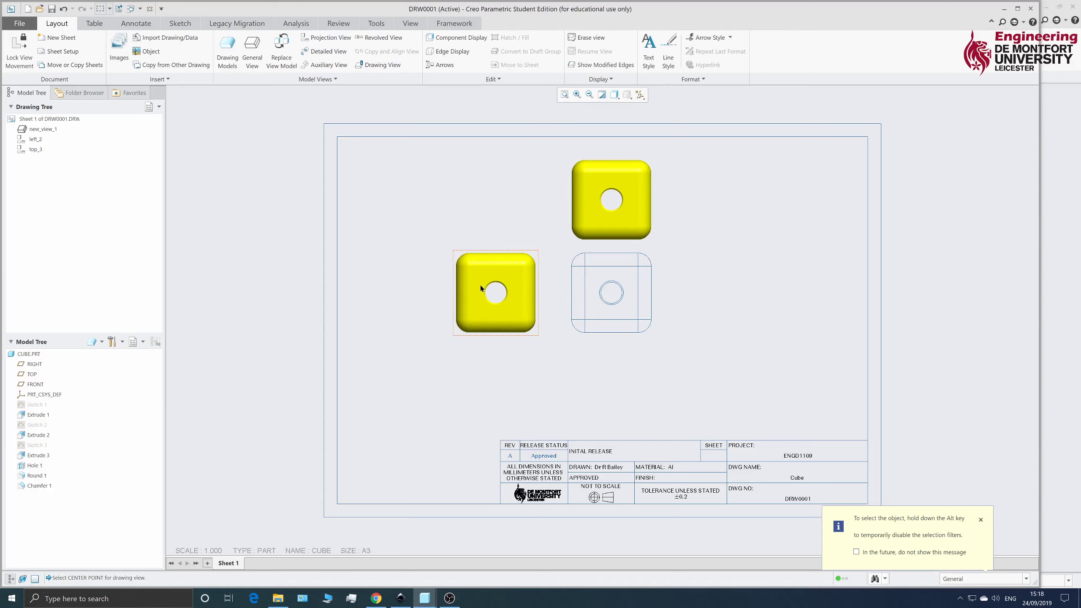
# Set the display style of the projected view left of the front view to No Hidden.
pyautogui.click(486, 256)
pyautogui.doubleClick(485, 254)
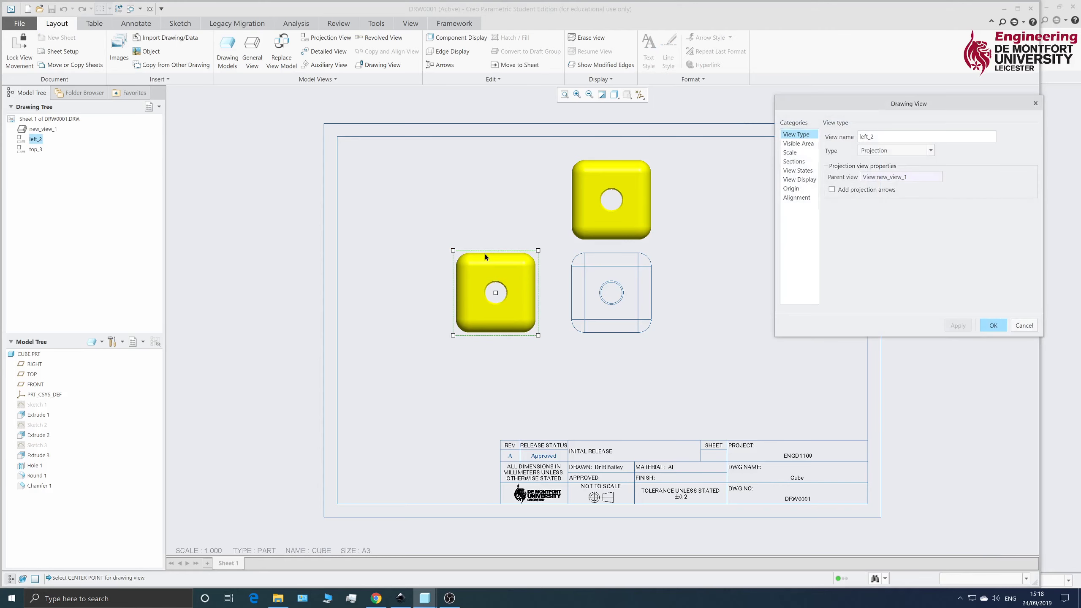
pyautogui.click(803, 181)
pyautogui.click(942, 148)
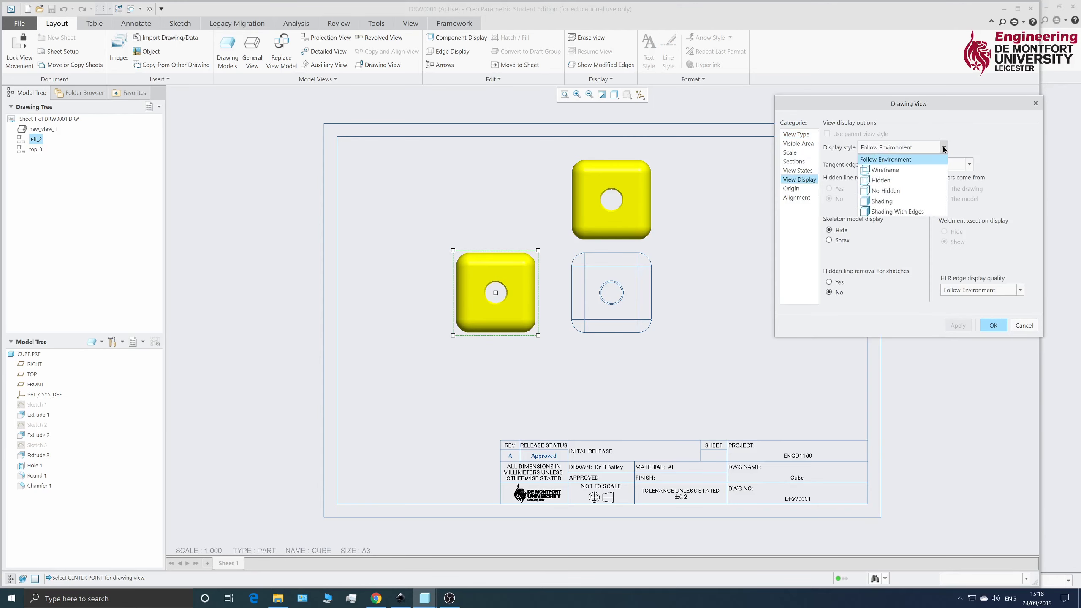
pyautogui.click(904, 190)
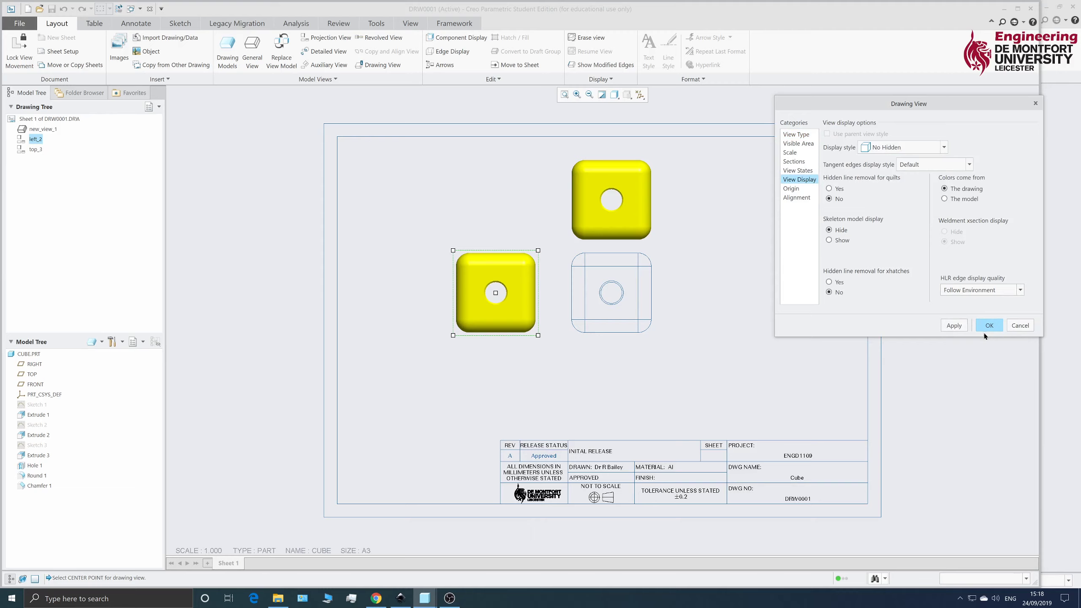
pyautogui.click(955, 328)
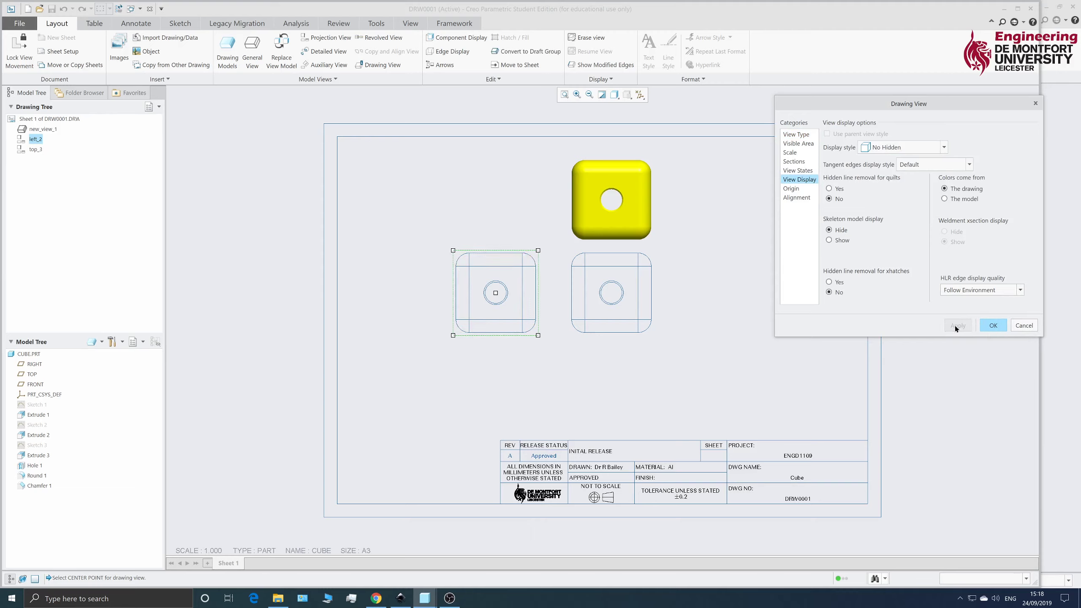
pyautogui.click(592, 167)
pyautogui.click(998, 327)
# Set the display style of the projected view above the front view to No Hidden.
pyautogui.doubleClick(613, 165)
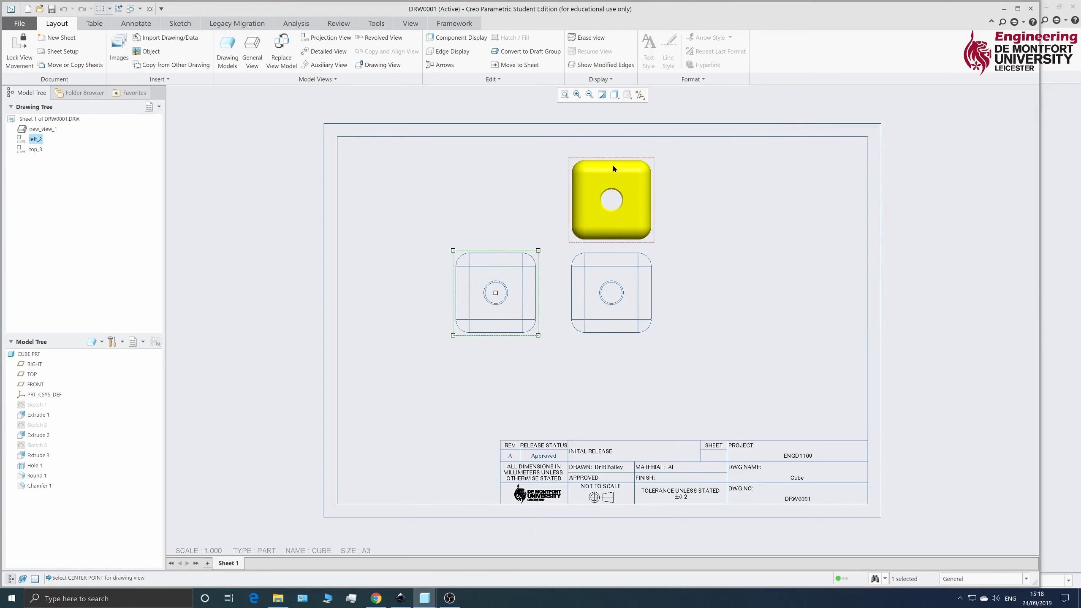
pyautogui.click(800, 179)
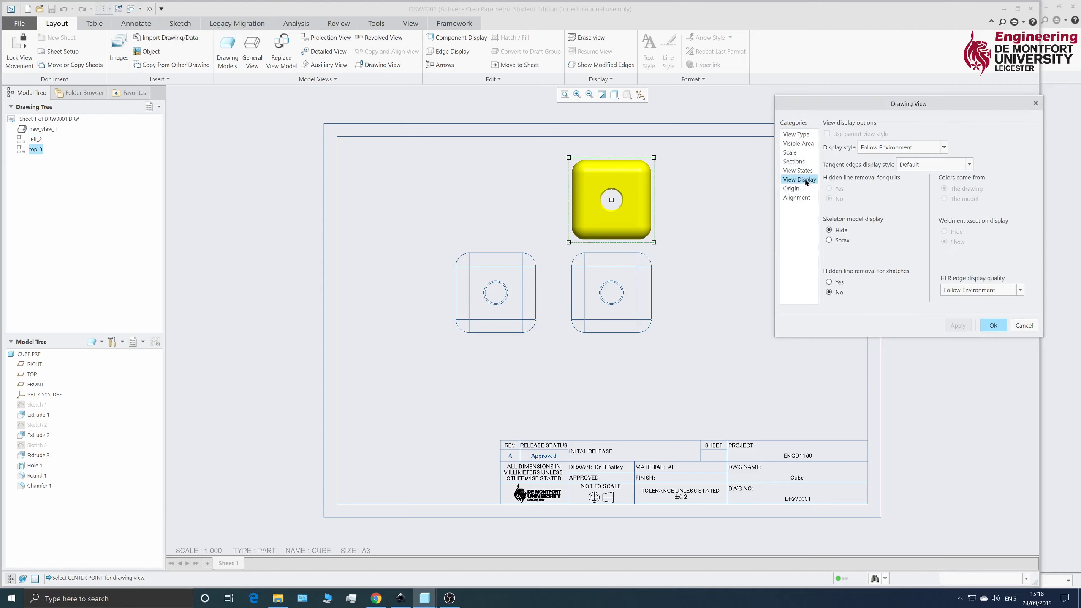
pyautogui.click(889, 147)
pyautogui.click(895, 196)
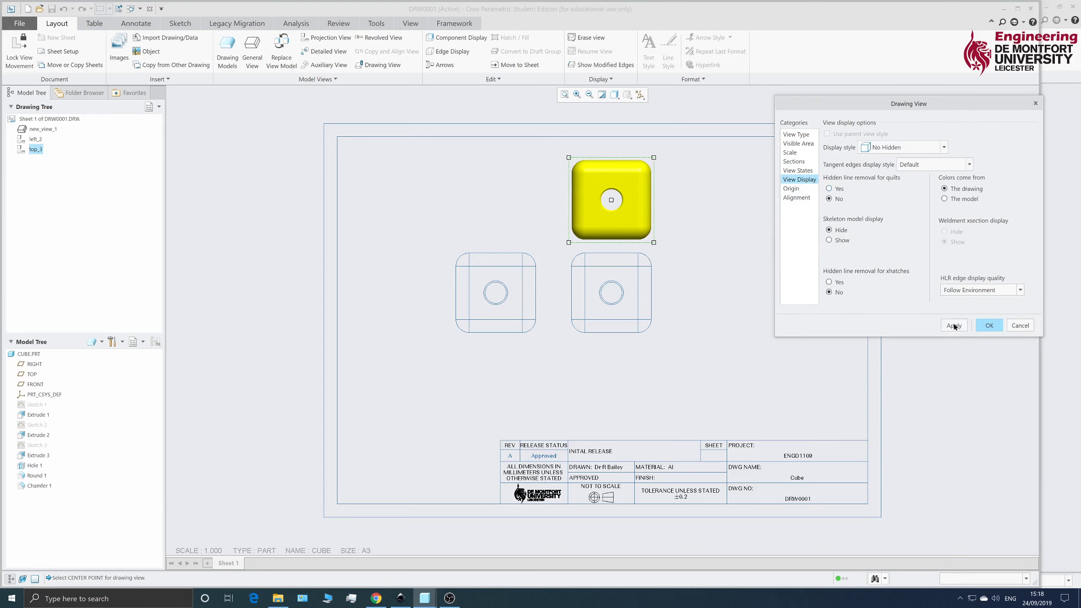
pyautogui.click(957, 325)
pyautogui.click(993, 325)
# Move the front view slightly down and to the right to widen the spacing between the three views.
pyautogui.click(605, 257)
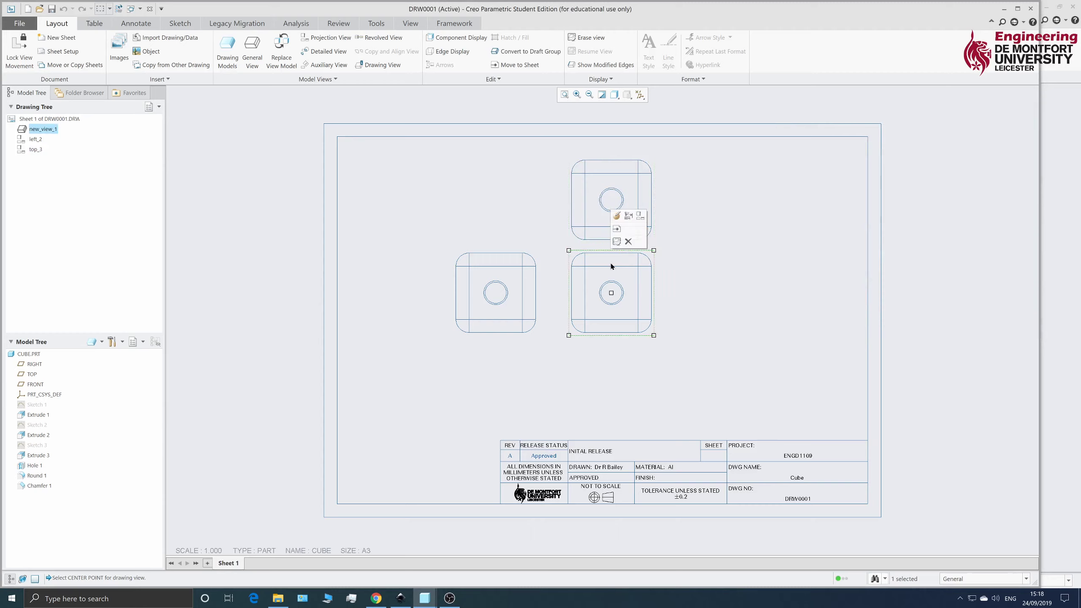
pyautogui.moveTo(615, 272); pyautogui.dragTo(624, 314)
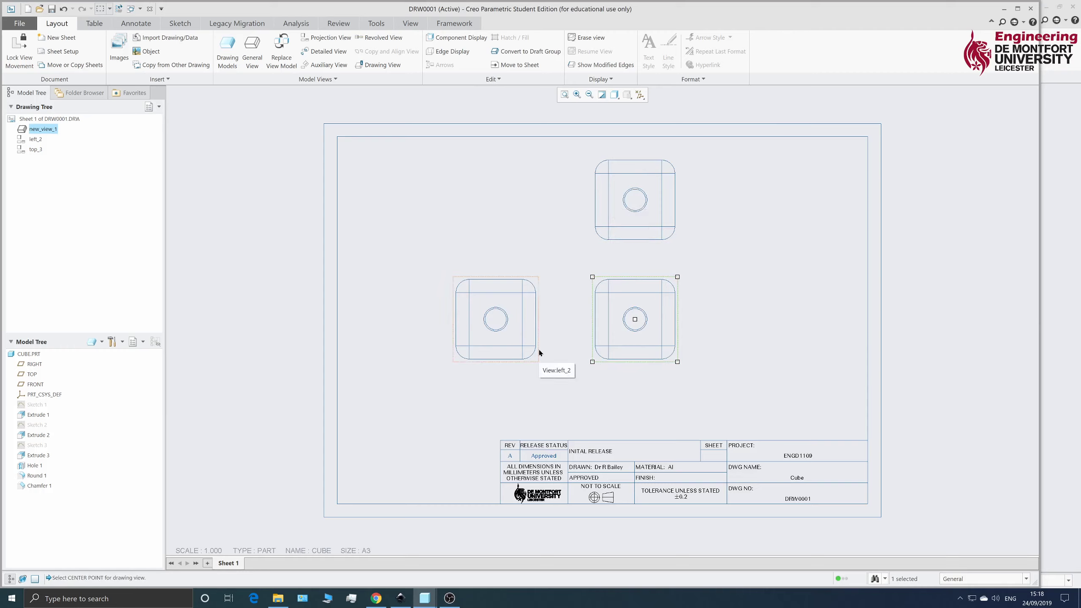
pyautogui.click(221, 314)
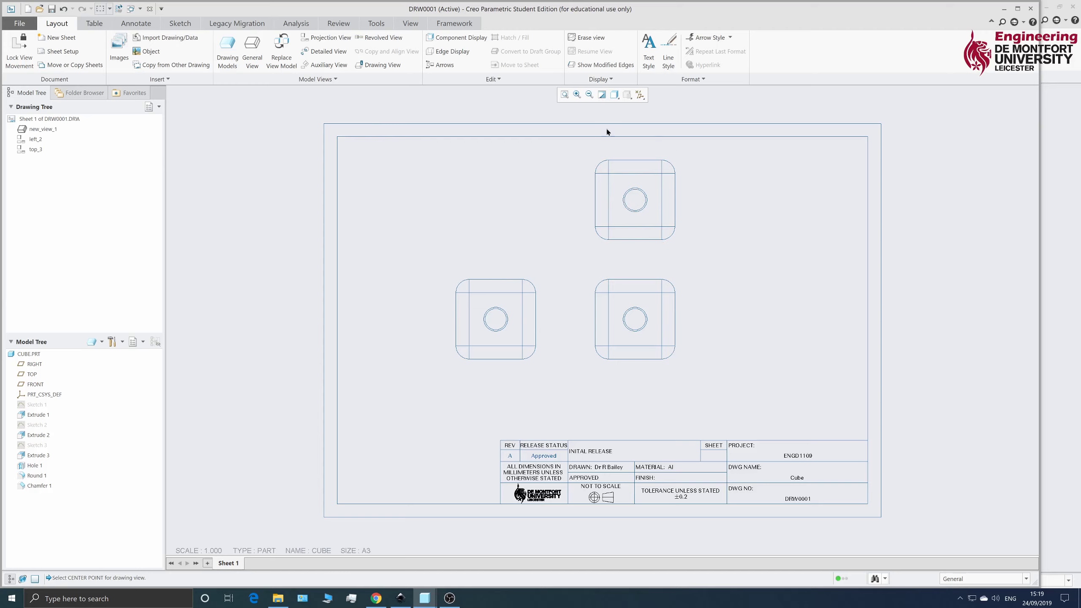
# Show the model annotation for hole axis A_3 in the projected view above the front view.
pyautogui.click(136, 23)
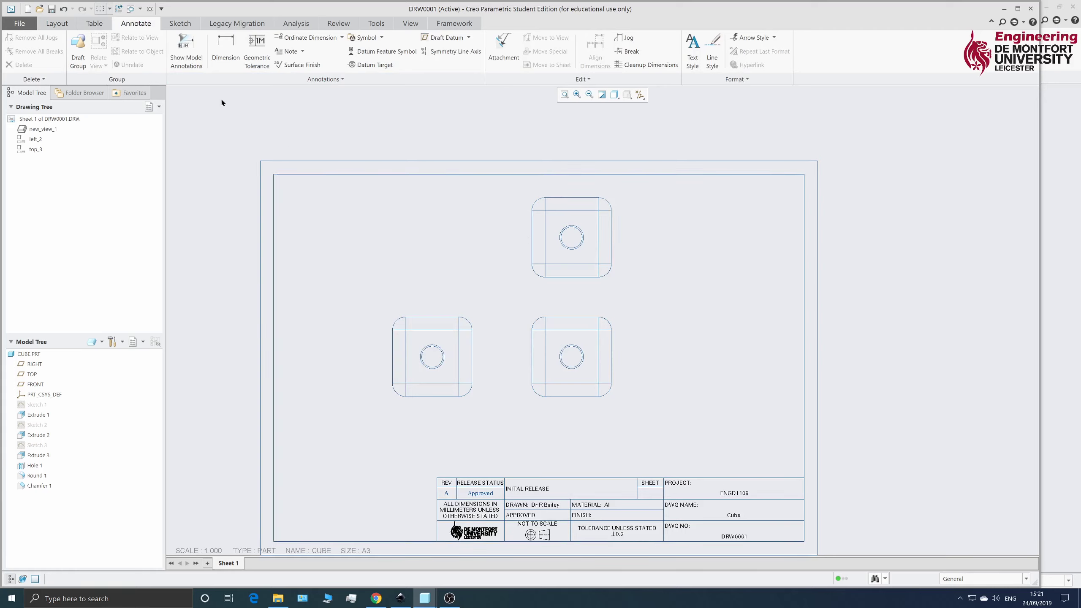
pyautogui.click(192, 41)
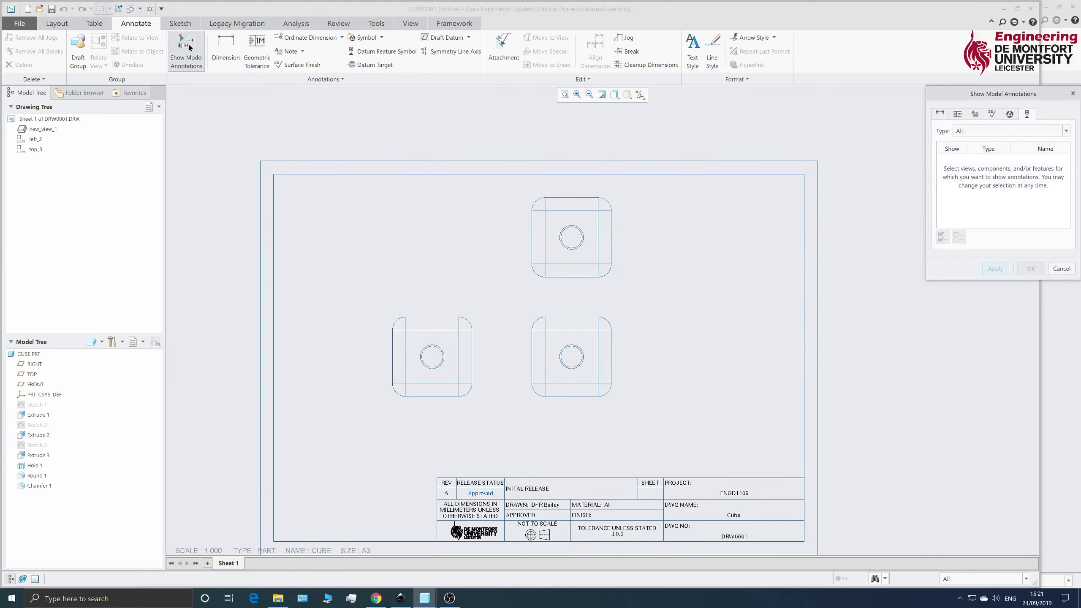
pyautogui.click(612, 199)
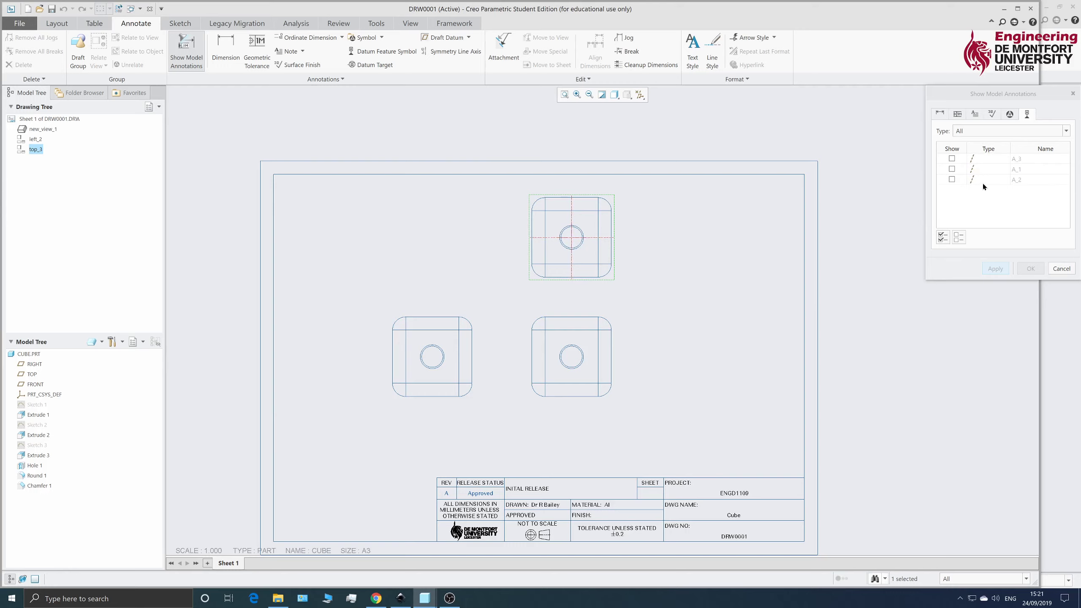
pyautogui.click(952, 159)
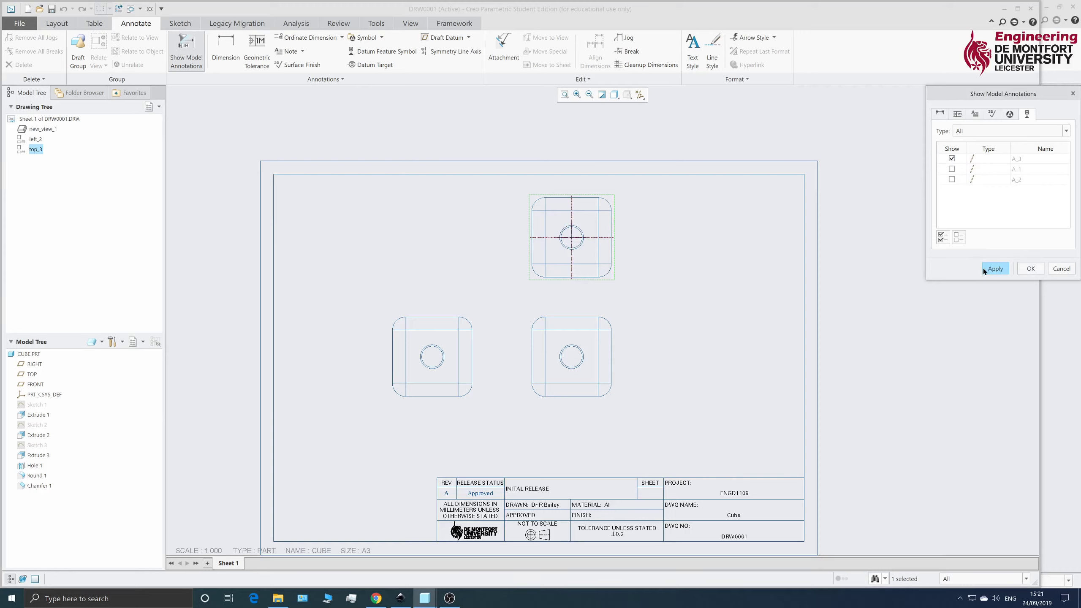
pyautogui.click(995, 268)
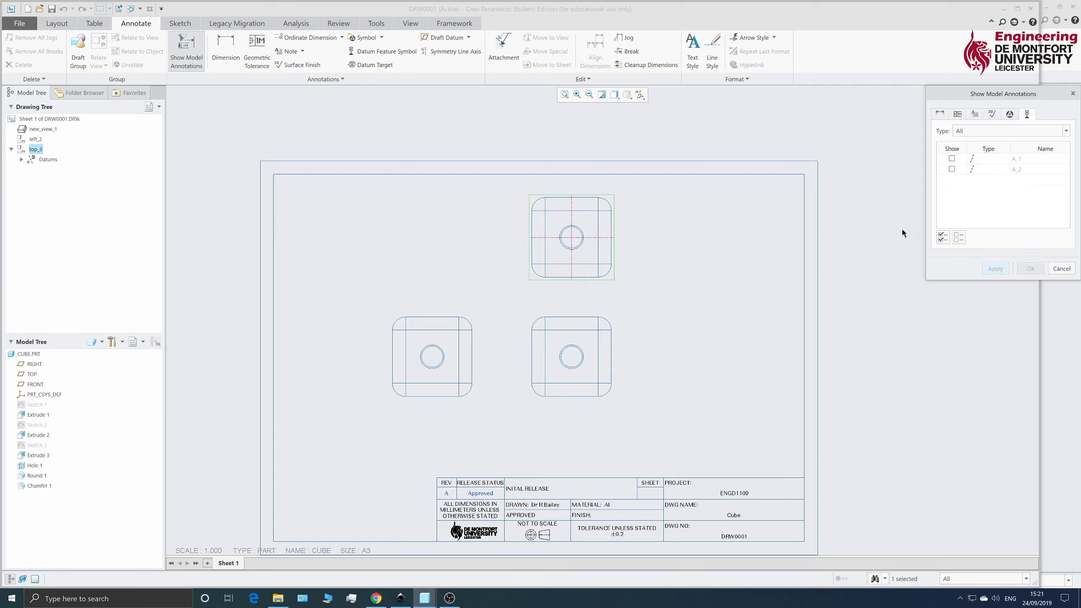
pyautogui.click(1061, 269)
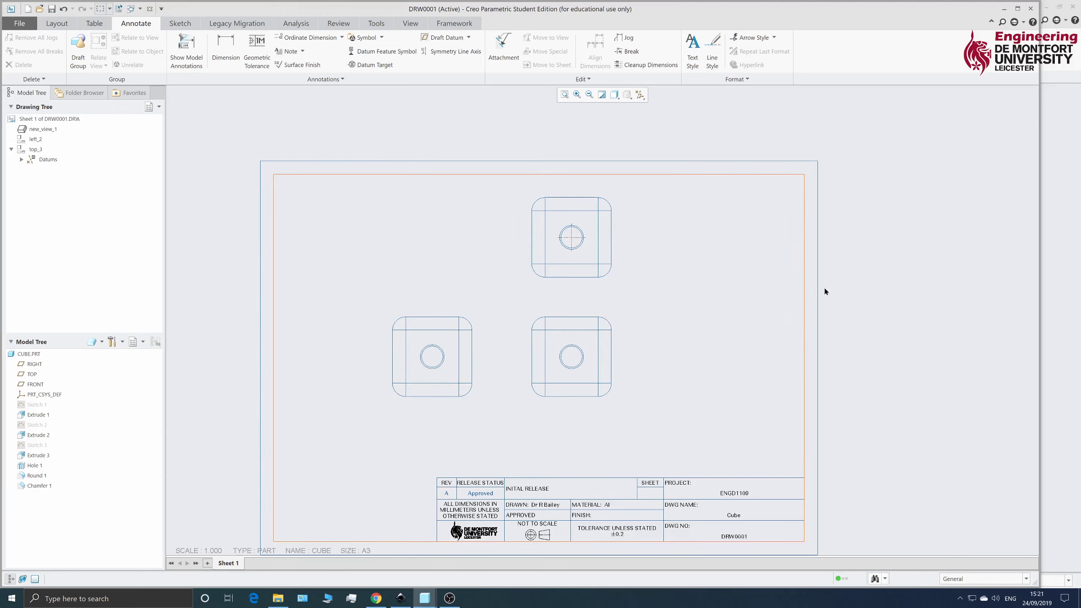
# Show the model annotation for hole axis A_1 in the front view.
pyautogui.click(186, 50)
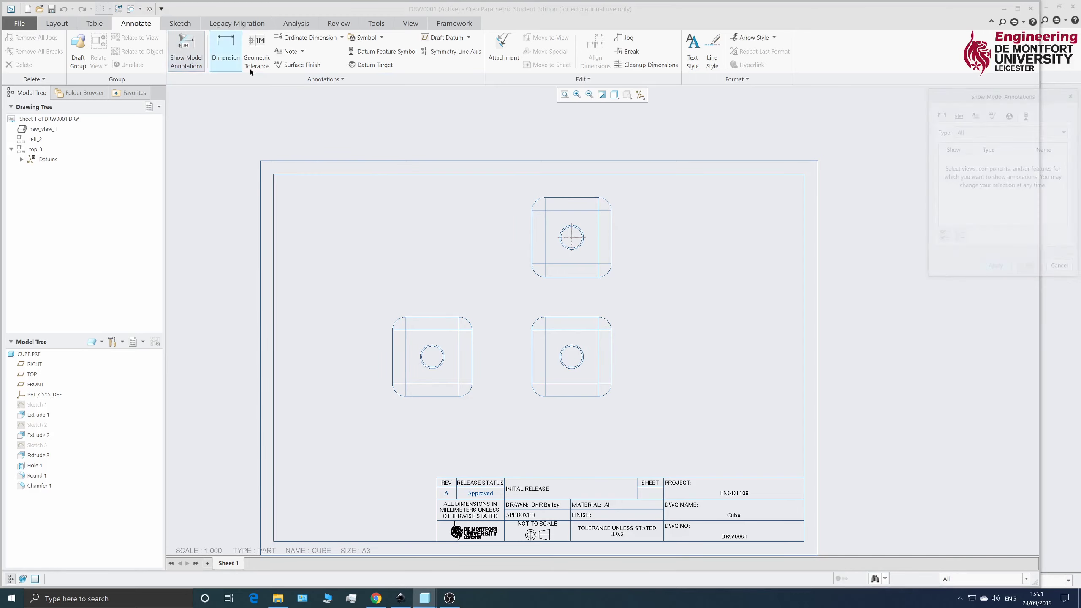
pyautogui.click(610, 314)
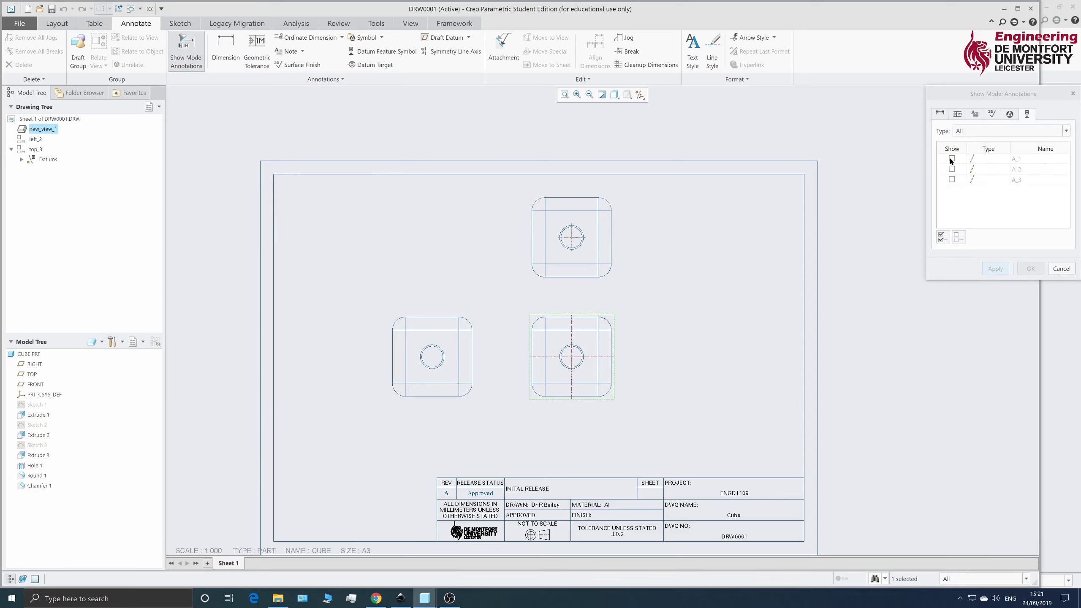
pyautogui.click(951, 159)
pyautogui.click(995, 268)
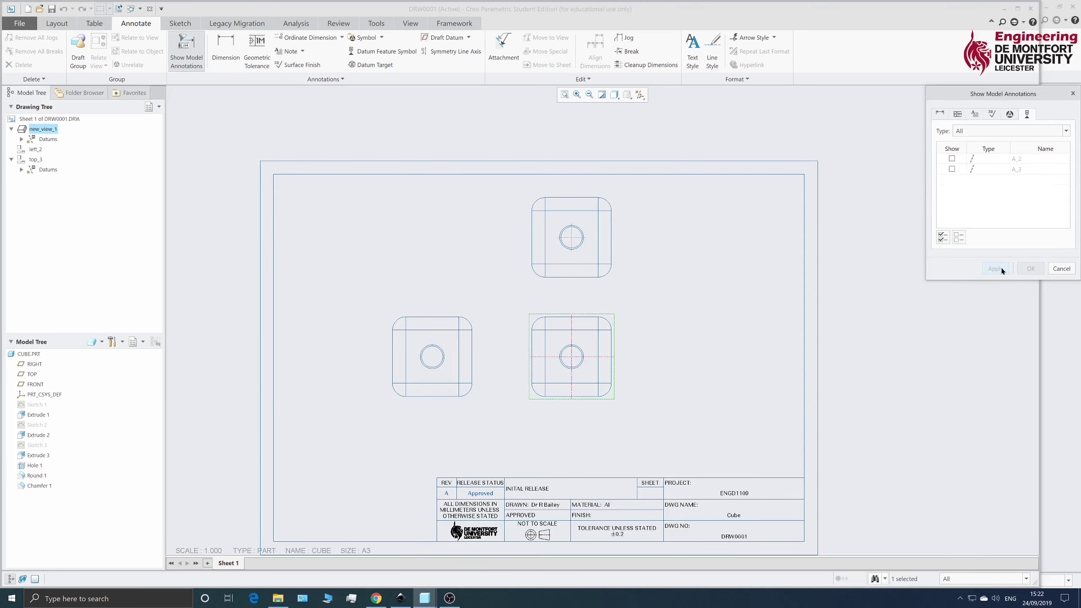
pyautogui.click(1061, 268)
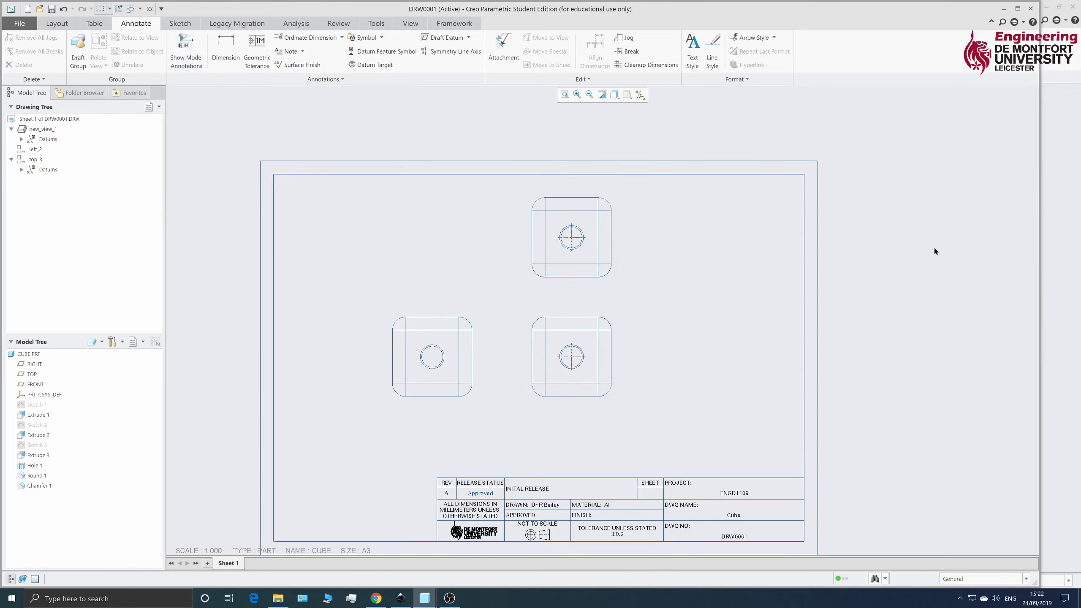
# Show the model annotation for hole axis A_2 in the projected view left of the front view.
pyautogui.click(186, 47)
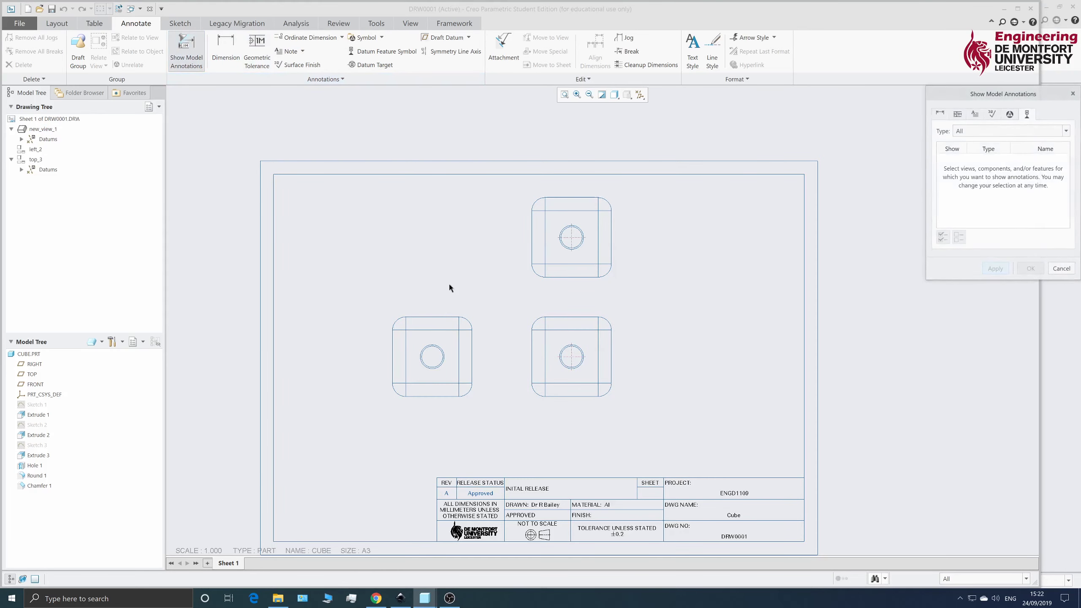
pyautogui.click(472, 319)
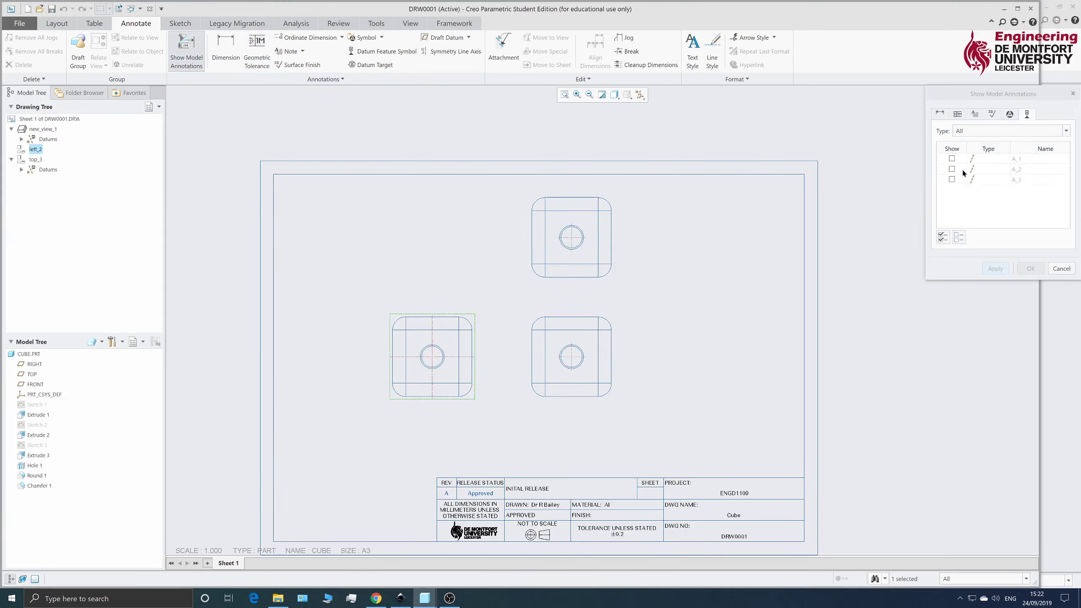
pyautogui.click(952, 169)
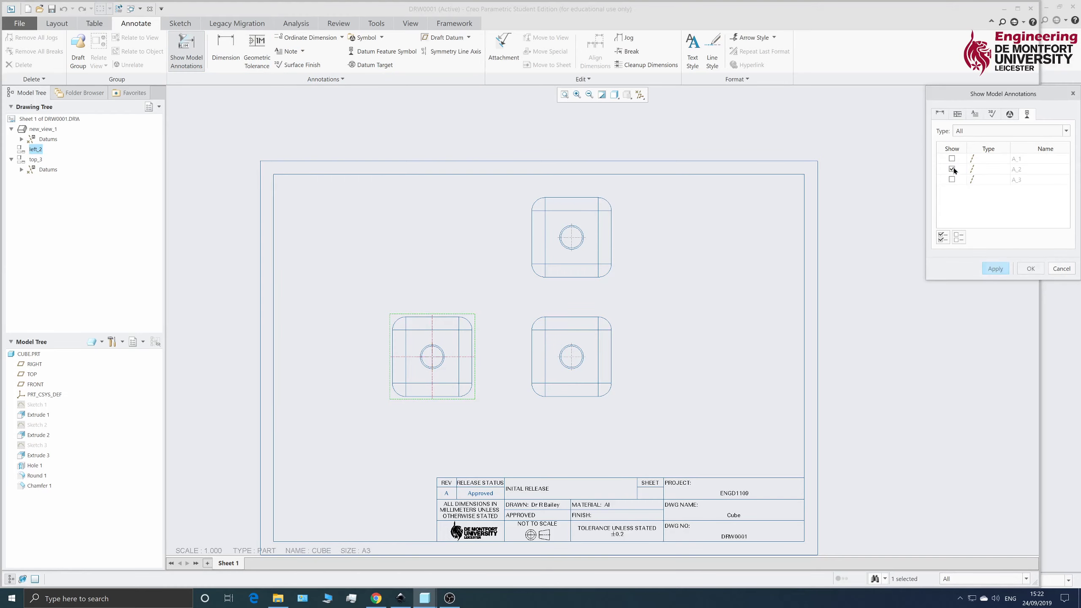
pyautogui.click(990, 268)
pyautogui.click(1062, 268)
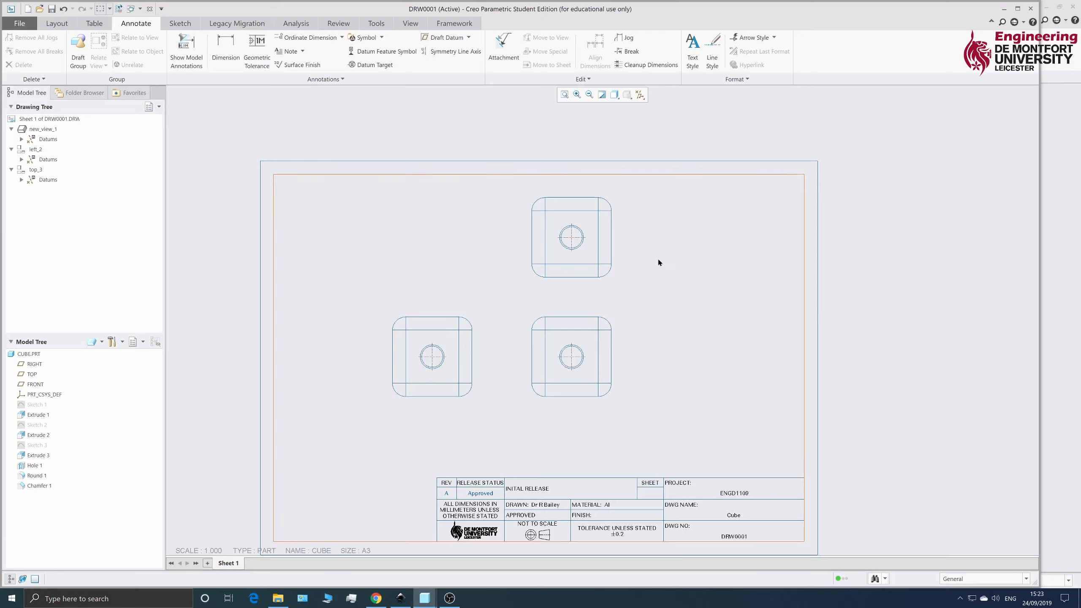
# Dimension the front view's overall width between its two vertical side edges, placing the dimension above the view.
pyautogui.click(225, 44)
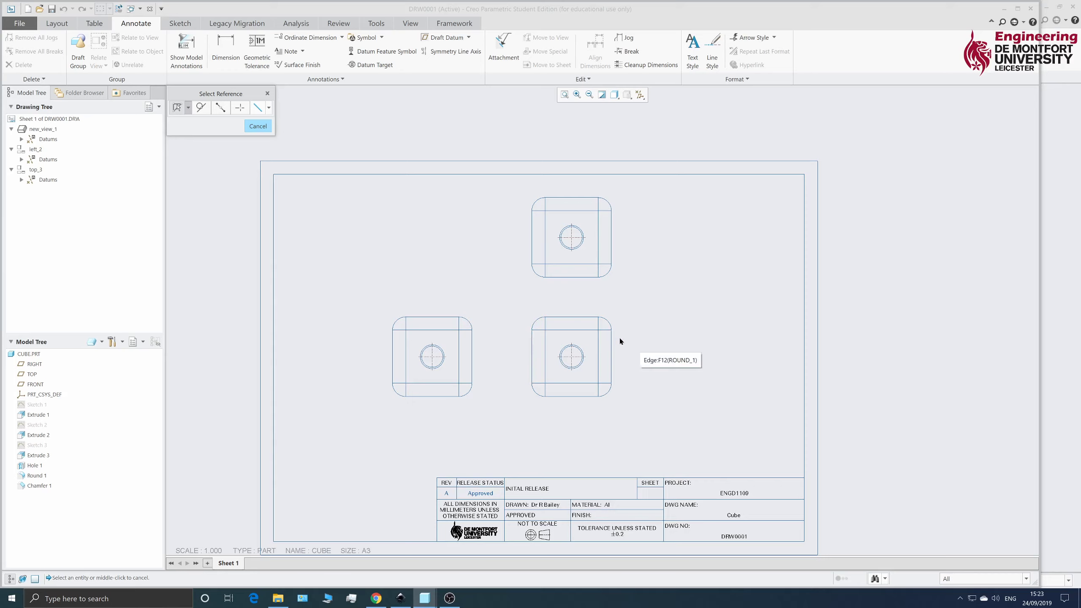
pyautogui.click(531, 346)
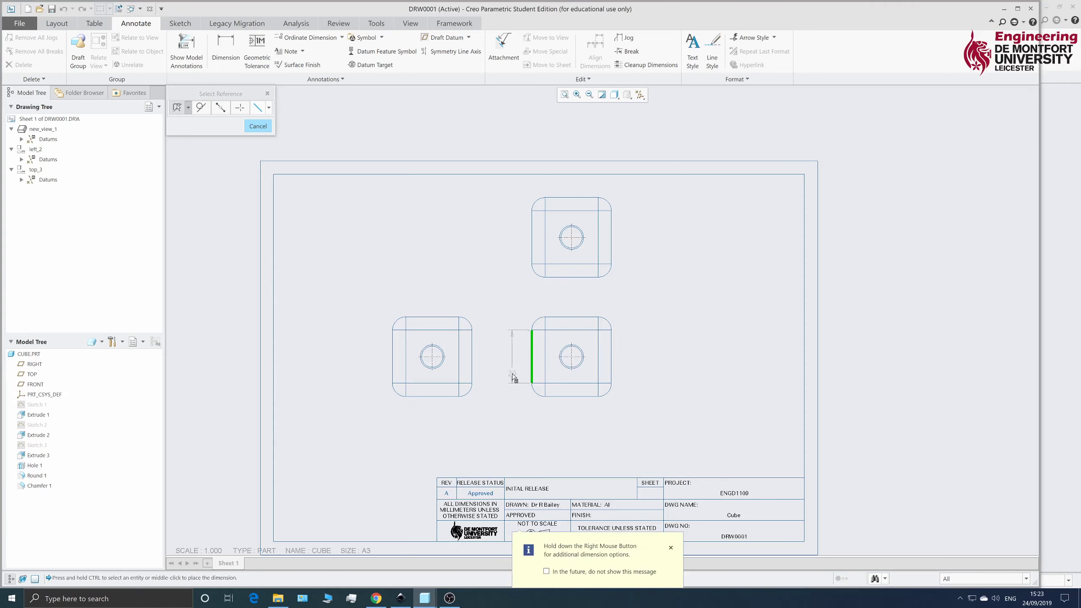
pyautogui.keyDown('ctrl'); pyautogui.click(611, 349); pyautogui.keyUp('ctrl')
pyautogui.middleClick(570, 300)
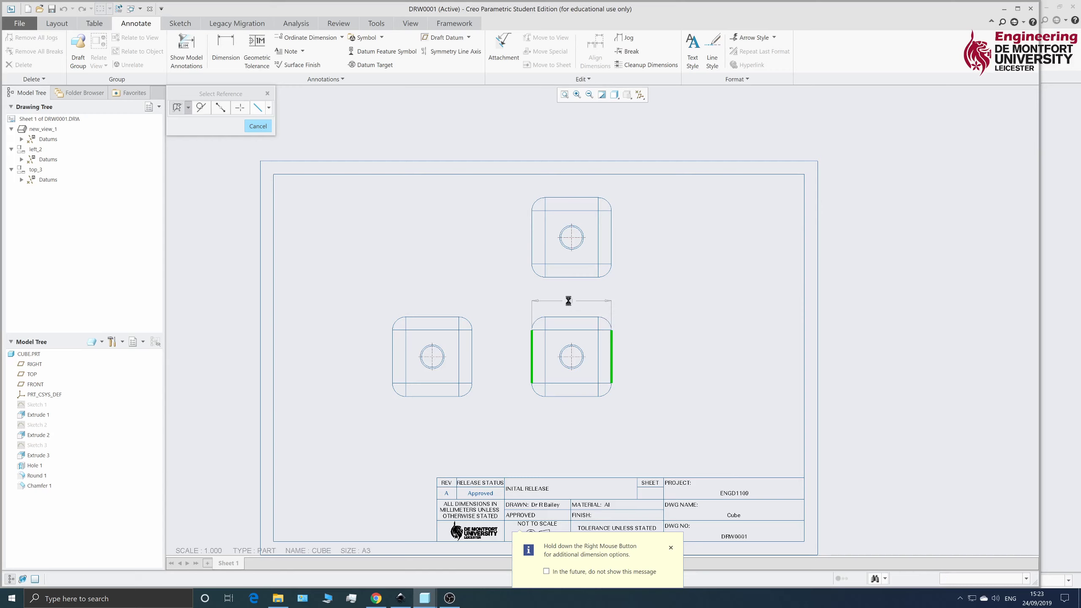
# Dimension the upper projected view's overall height between its bottom and top edges, placing the dimension to its right.
pyautogui.click(576, 277)
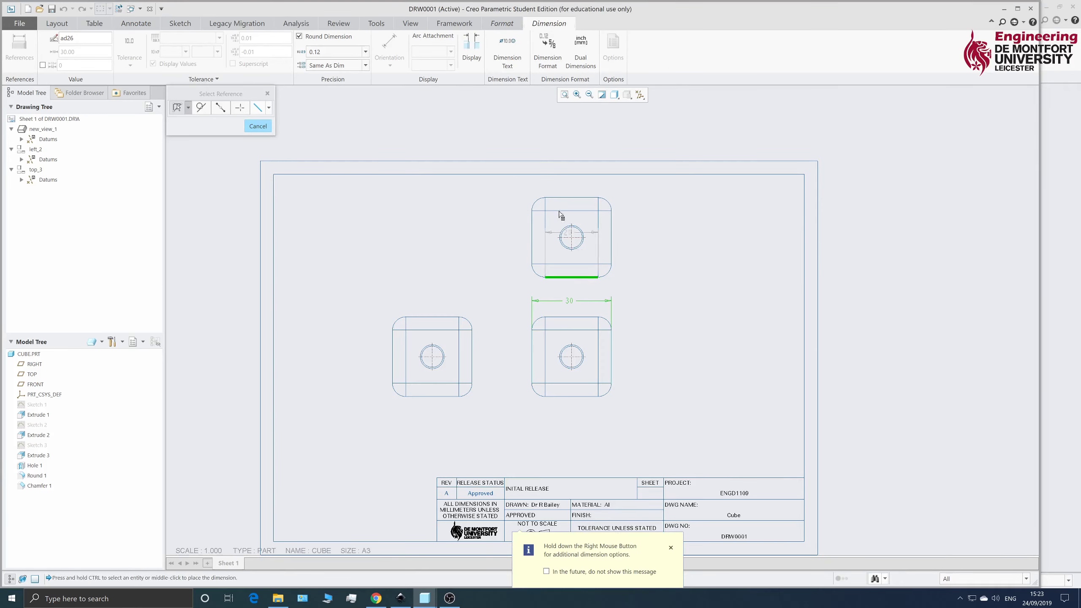
pyautogui.keyDown('ctrl'); pyautogui.click(572, 198); pyautogui.keyUp('ctrl')
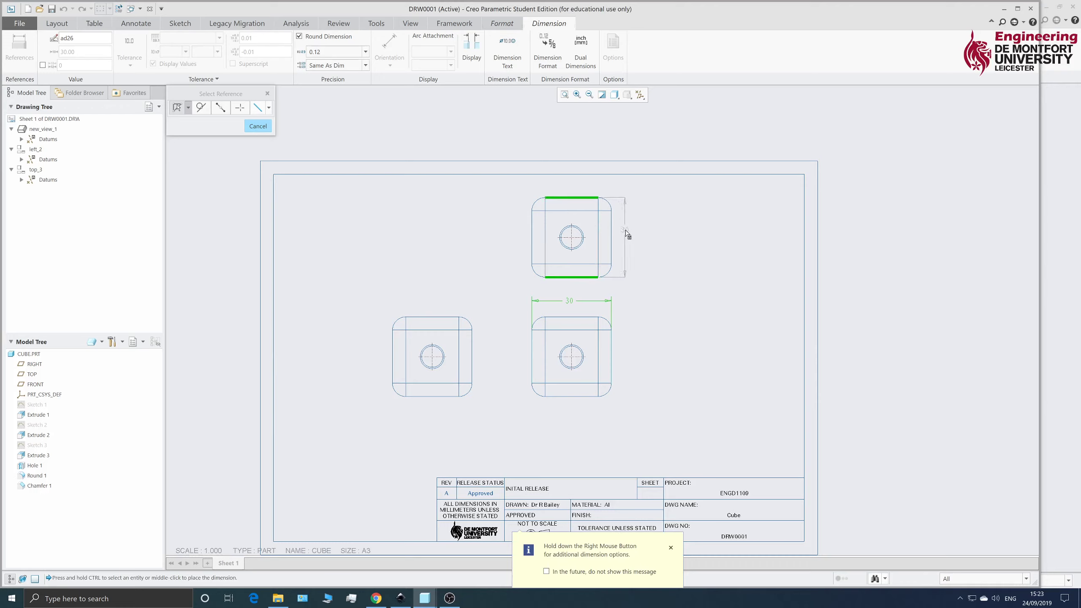
pyautogui.middleClick(631, 237)
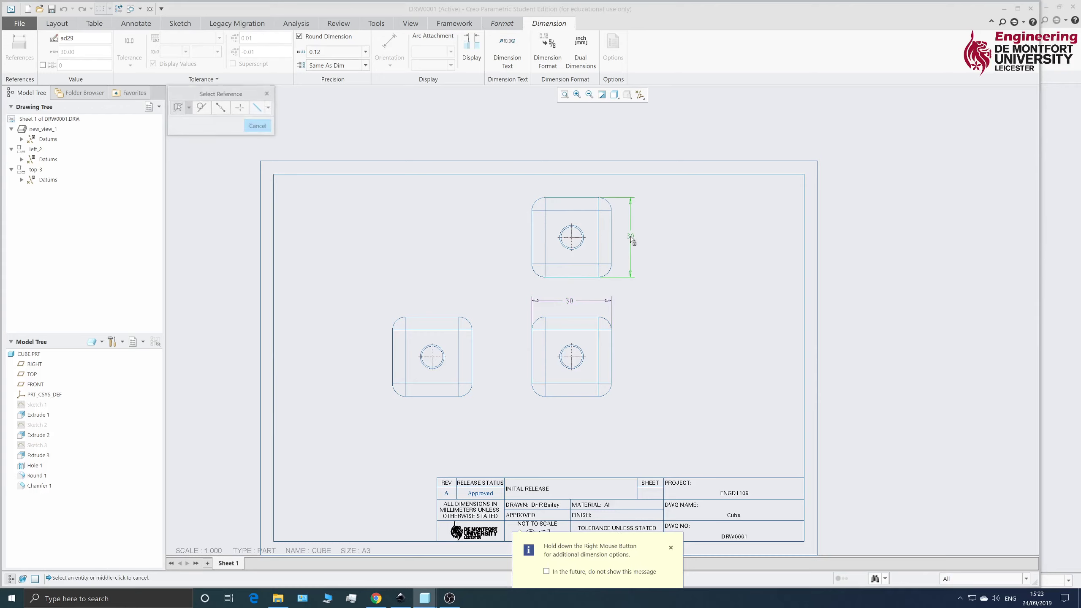
# Dimension the left projected view's overall height between its bottom and top edges, placing the dimension to its right.
pyautogui.click(437, 396)
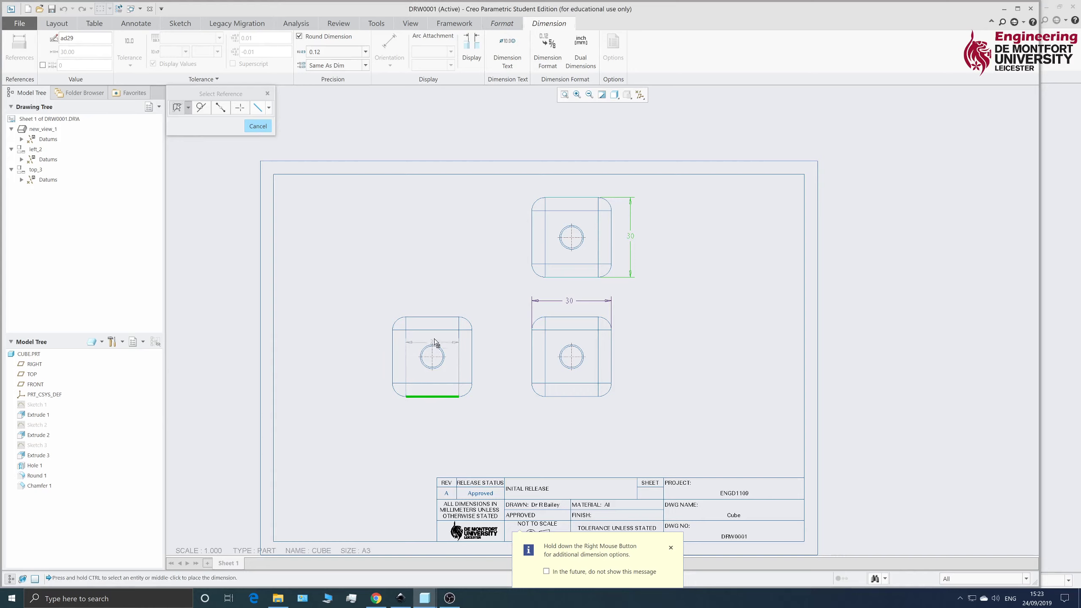
pyautogui.keyDown('ctrl'); pyautogui.click(432, 316); pyautogui.keyUp('ctrl')
pyautogui.middleClick(490, 358)
# Dimension the vertical distance from the front view's bottom edge to the hole's centre axis, placing it right of the view.
pyautogui.scroll(2, 490, 298)
pyautogui.scroll(2, 500, 302)
pyautogui.scroll(-4, 500, 302)
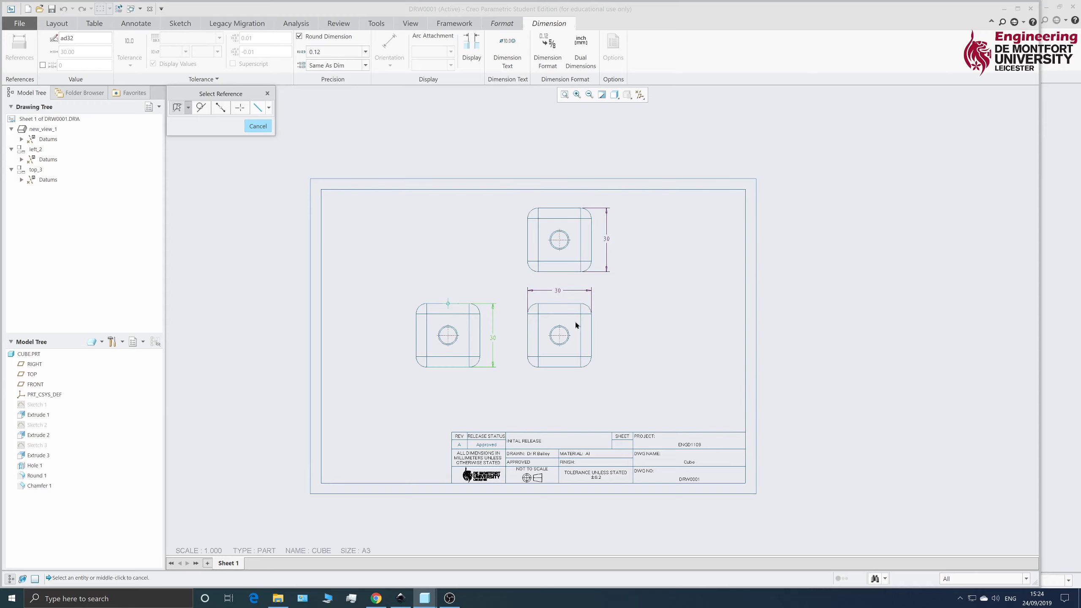
pyautogui.scroll(2, 563, 362)
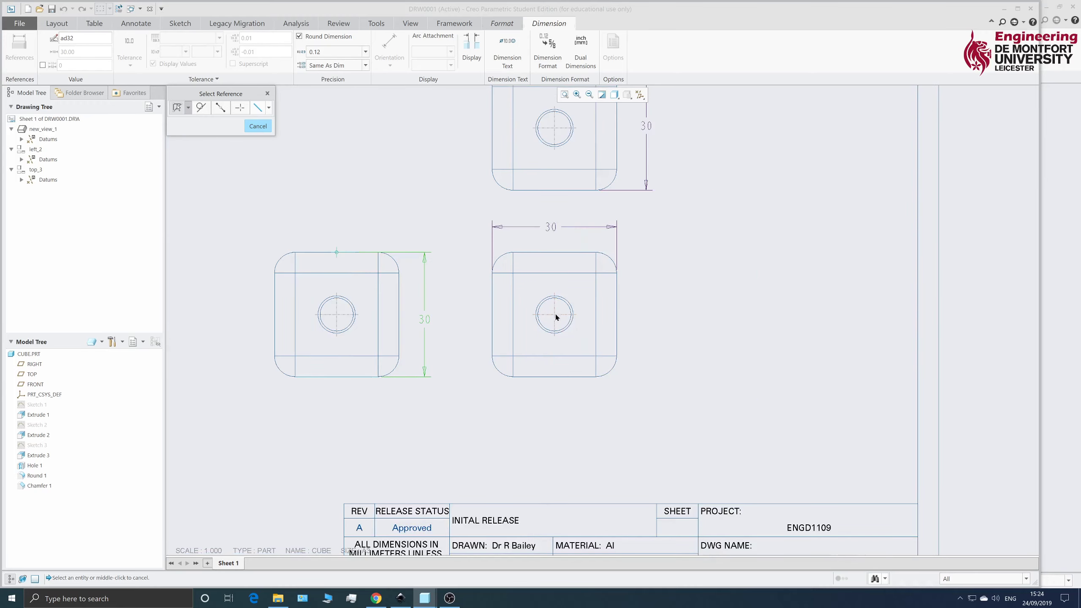
pyautogui.click(569, 376)
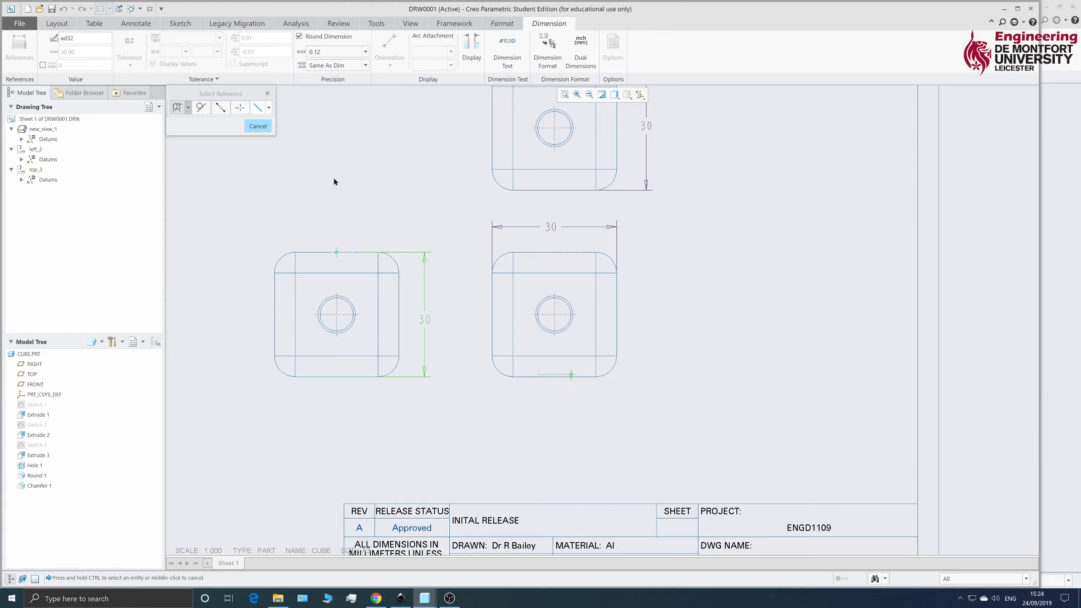
pyautogui.click(258, 125)
pyautogui.click(226, 48)
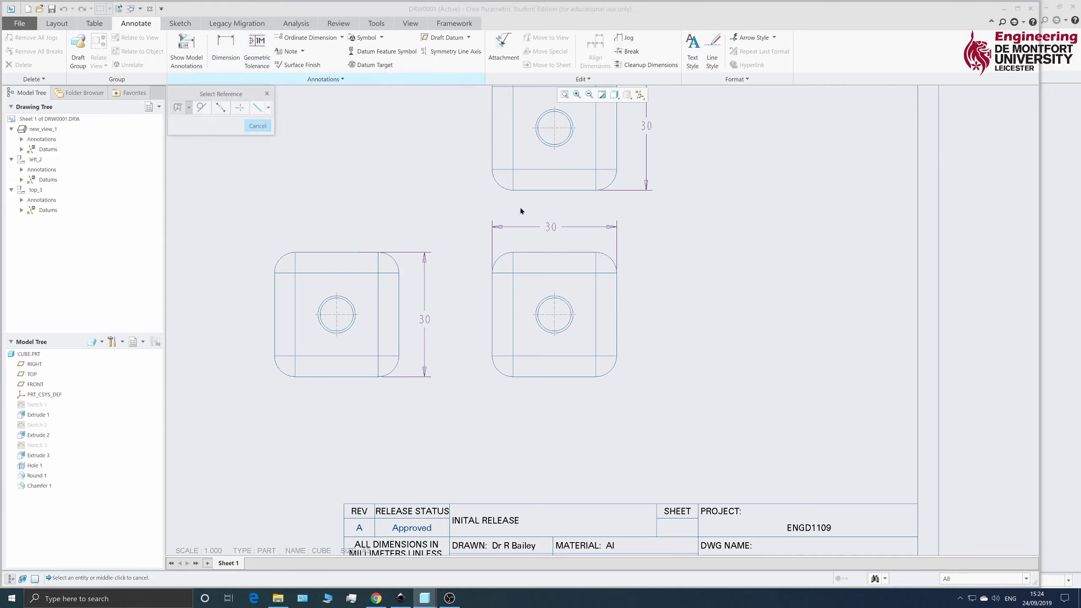
pyautogui.click(578, 375)
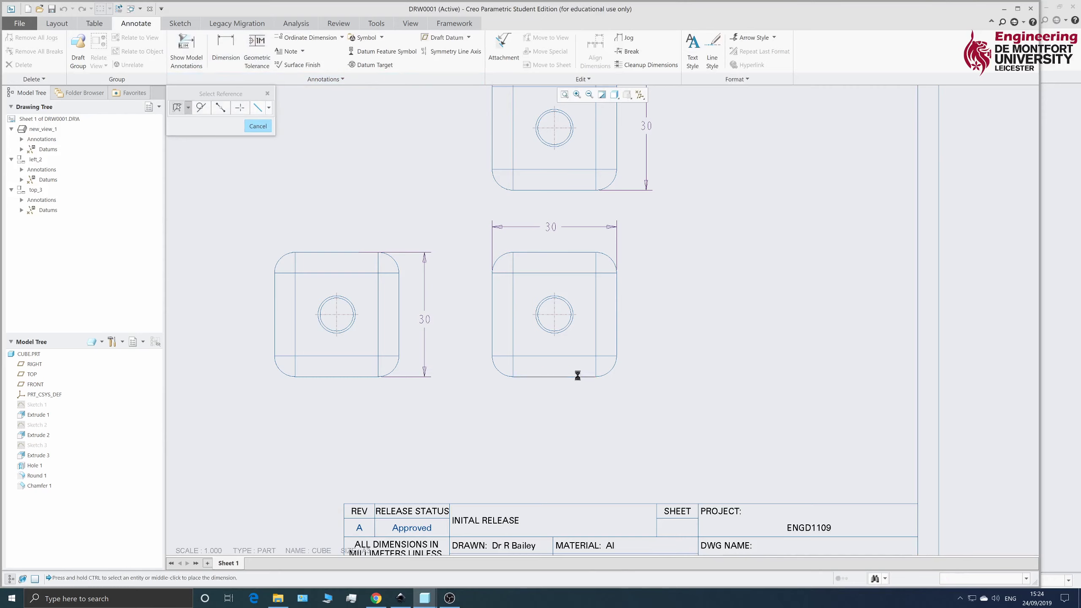
pyautogui.keyDown('ctrl'); pyautogui.click(562, 315); pyautogui.keyUp('ctrl')
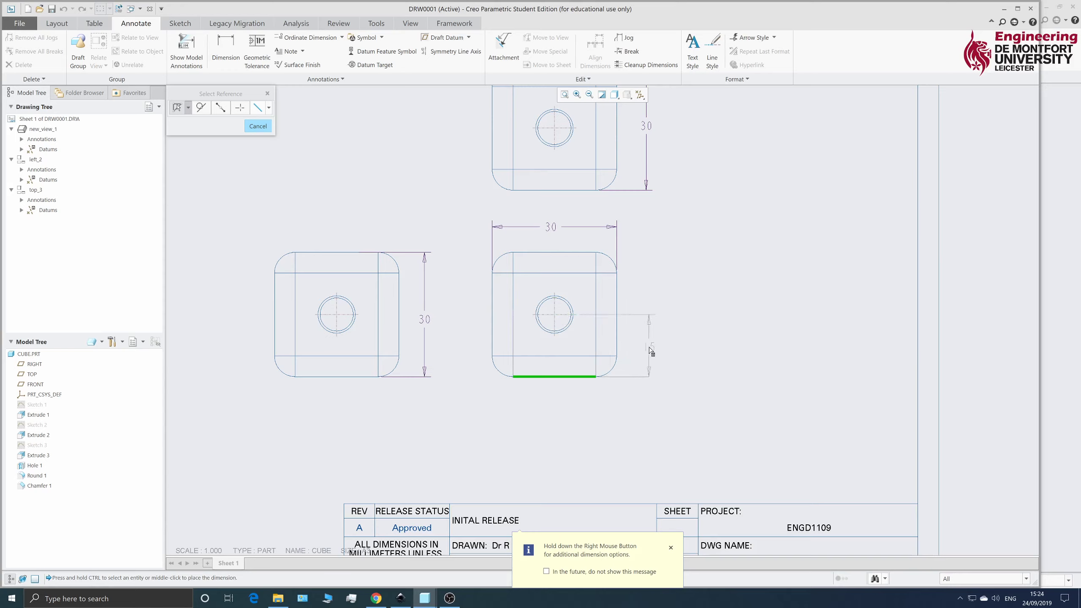
pyautogui.middleClick(650, 349)
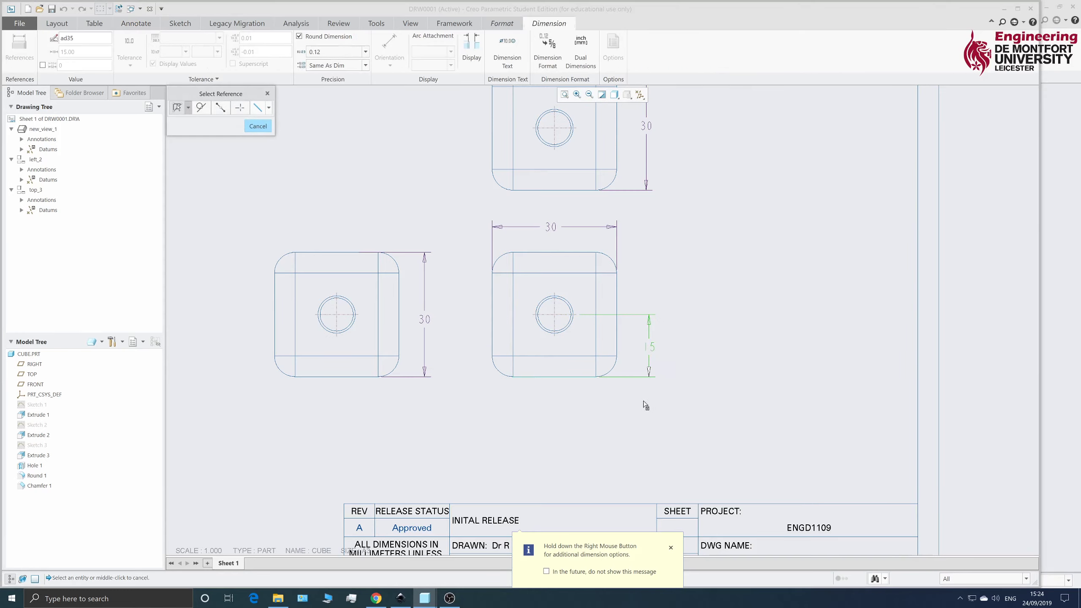
pyautogui.click(583, 377)
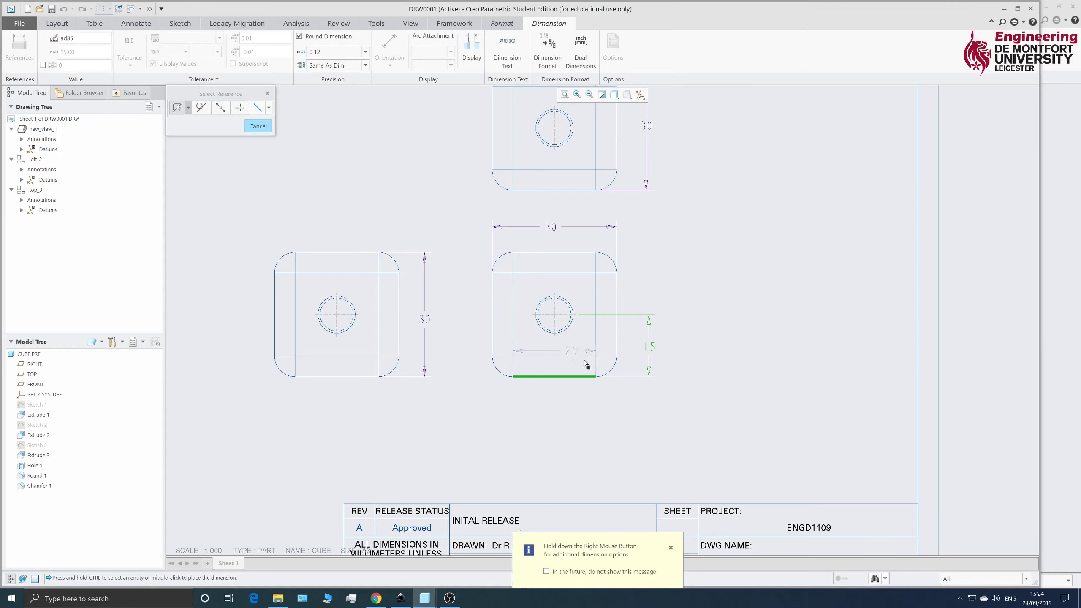
pyautogui.middleClick(573, 408)
pyautogui.scroll(2, 572, 406)
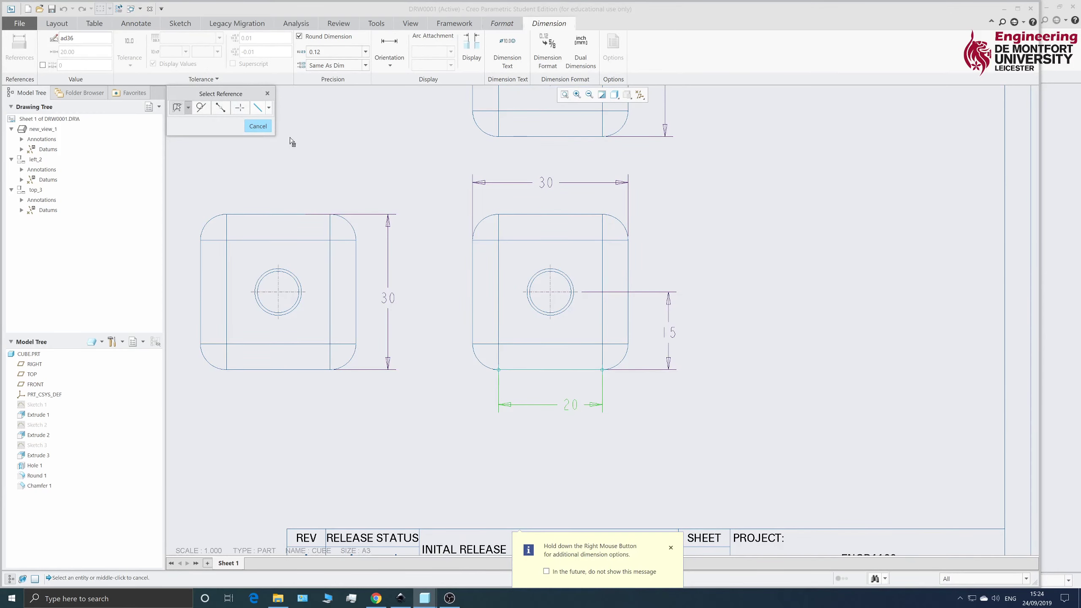
pyautogui.click(264, 129)
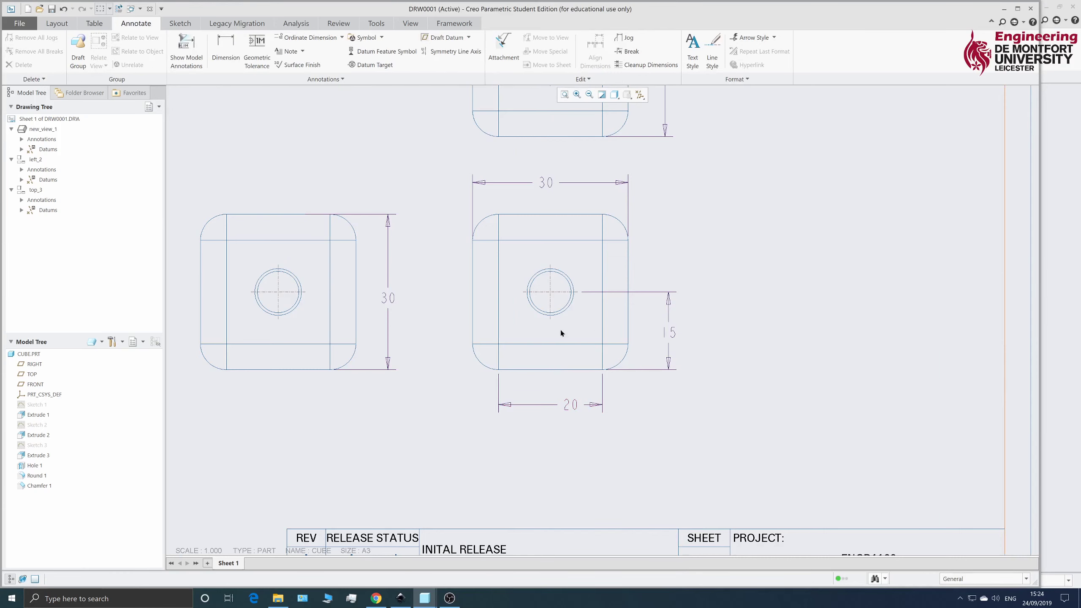
pyautogui.click(569, 405)
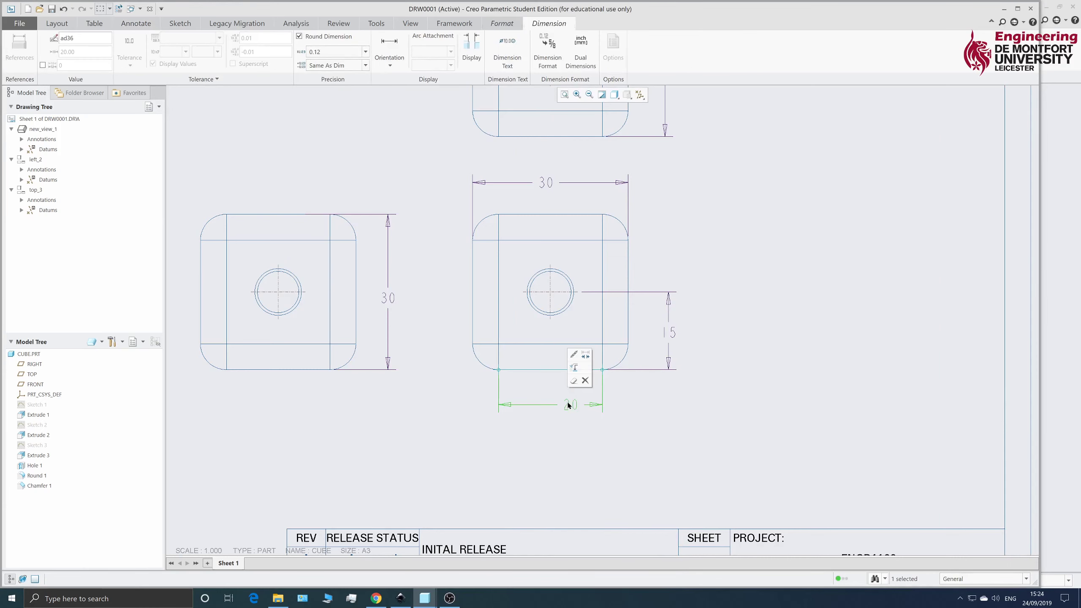
pyautogui.press('Delete')
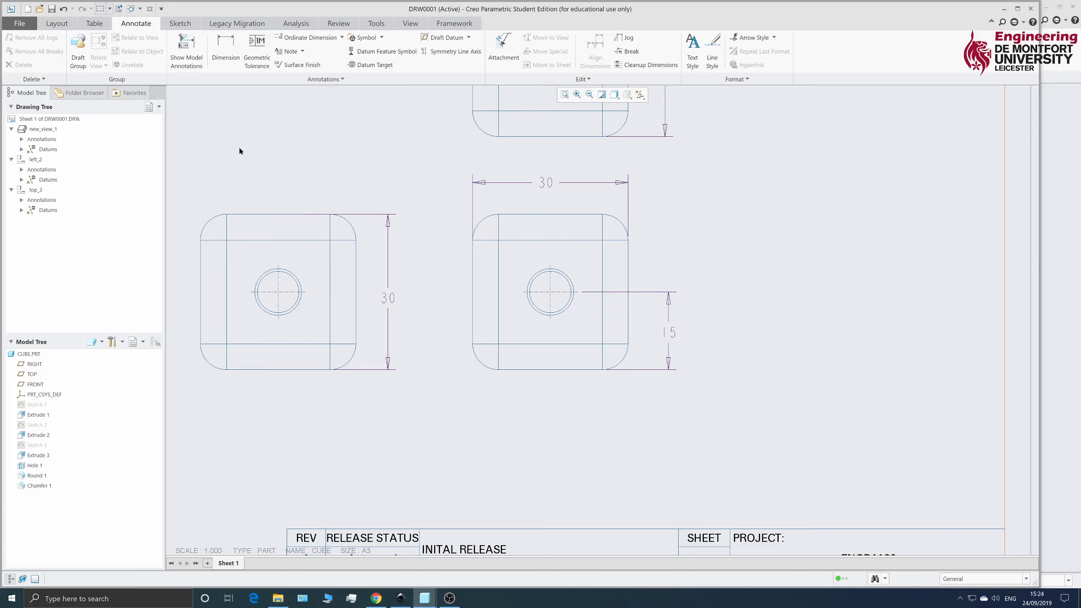
# Dimension the horizontal distance from the front view's hole centre axis to its right edge, placing it below the view.
pyautogui.click(225, 46)
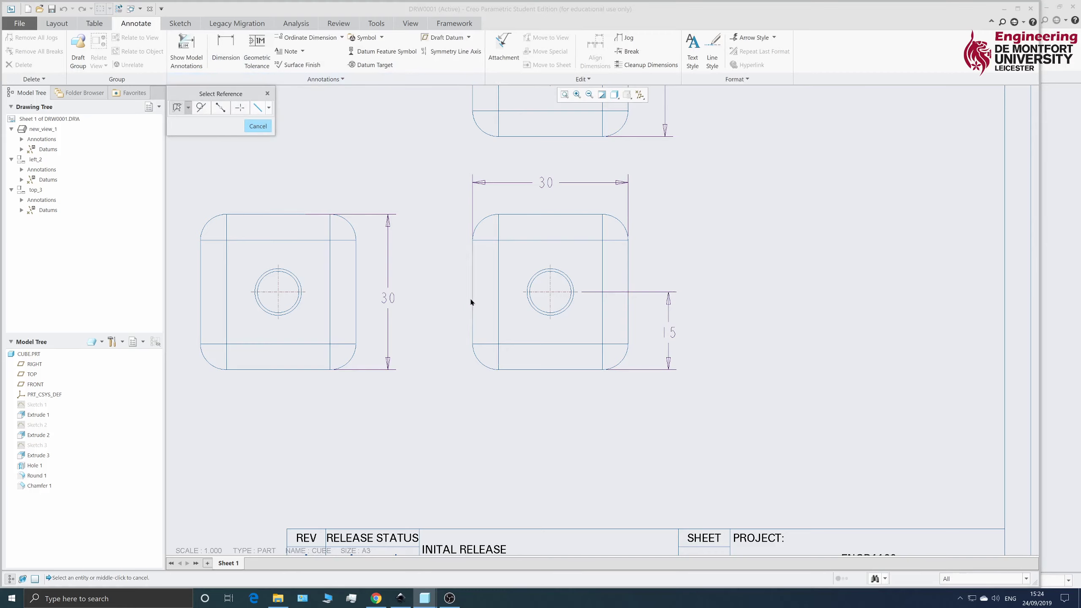
pyautogui.click(628, 281)
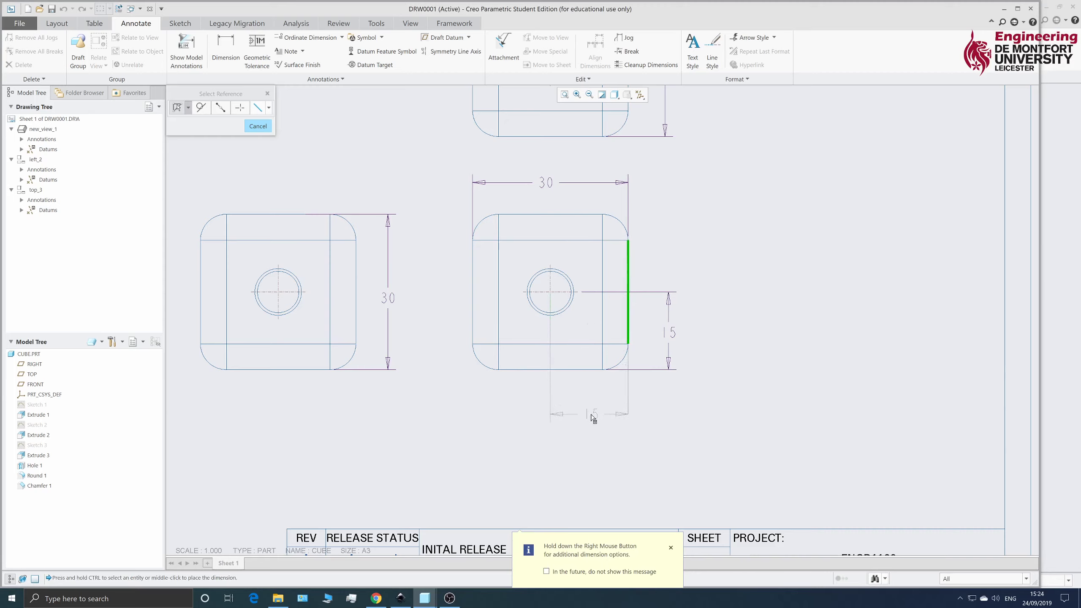
pyautogui.middleClick(591, 415)
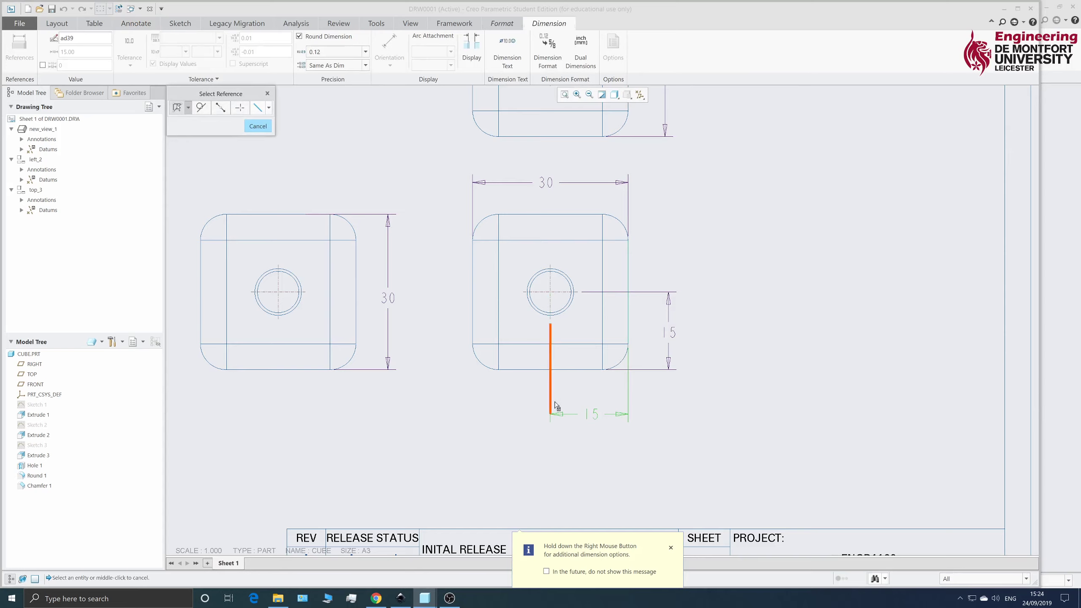
# Dimension the inner hole circle in the front view as a diameter, placing the dimension below the view's lower-left corner.
pyautogui.scroll(2, 527, 444)
pyautogui.scroll(-3, 527, 444)
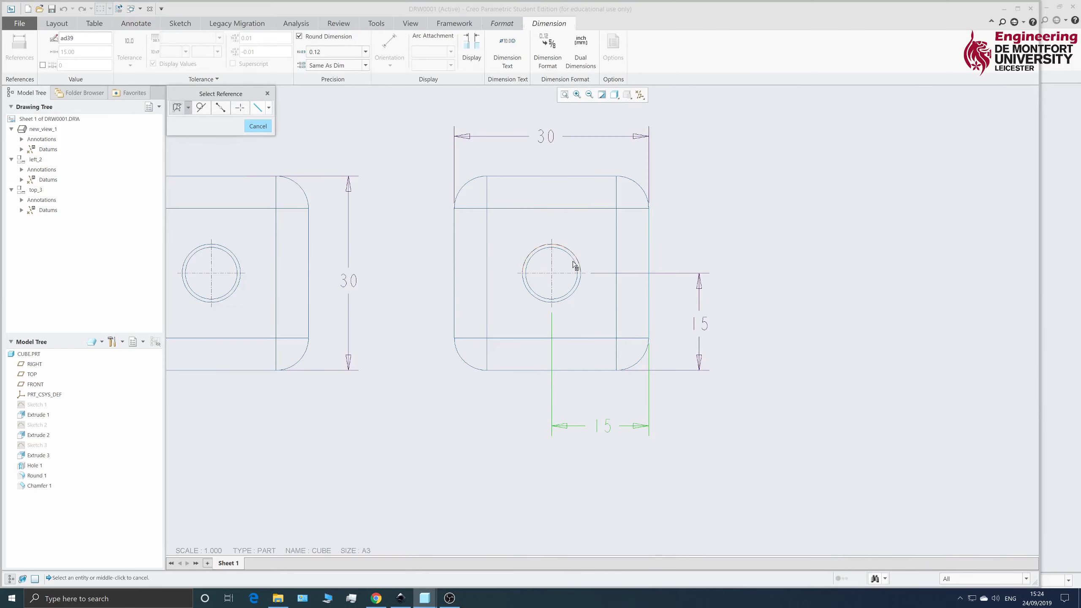
pyautogui.scroll(-3, 541, 299)
pyautogui.scroll(4, 540, 299)
pyautogui.scroll(-2, 561, 297)
pyautogui.click(562, 299)
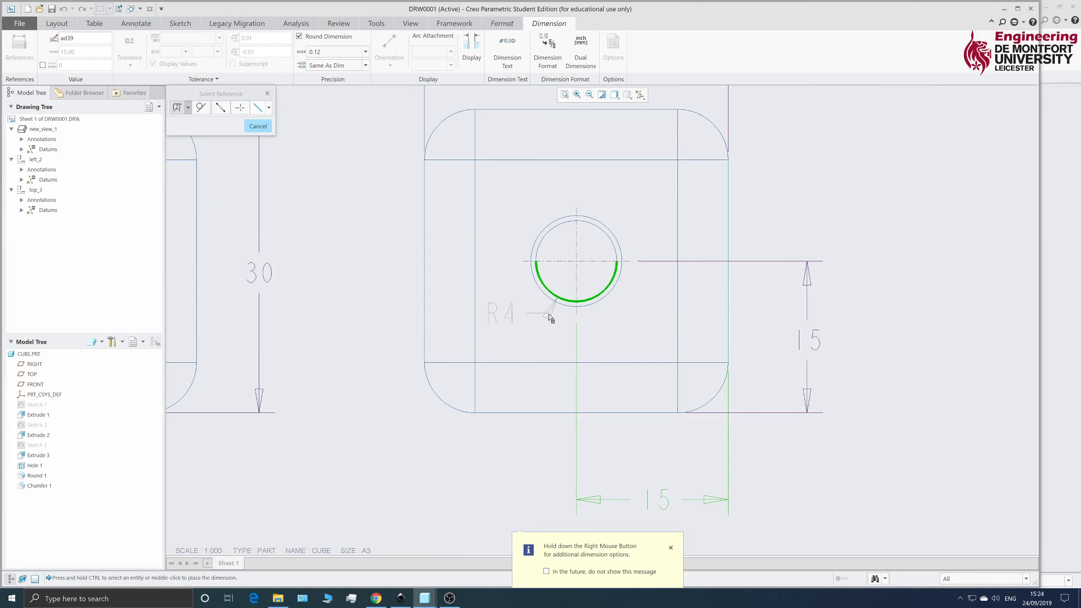
pyautogui.scroll(3, 519, 294)
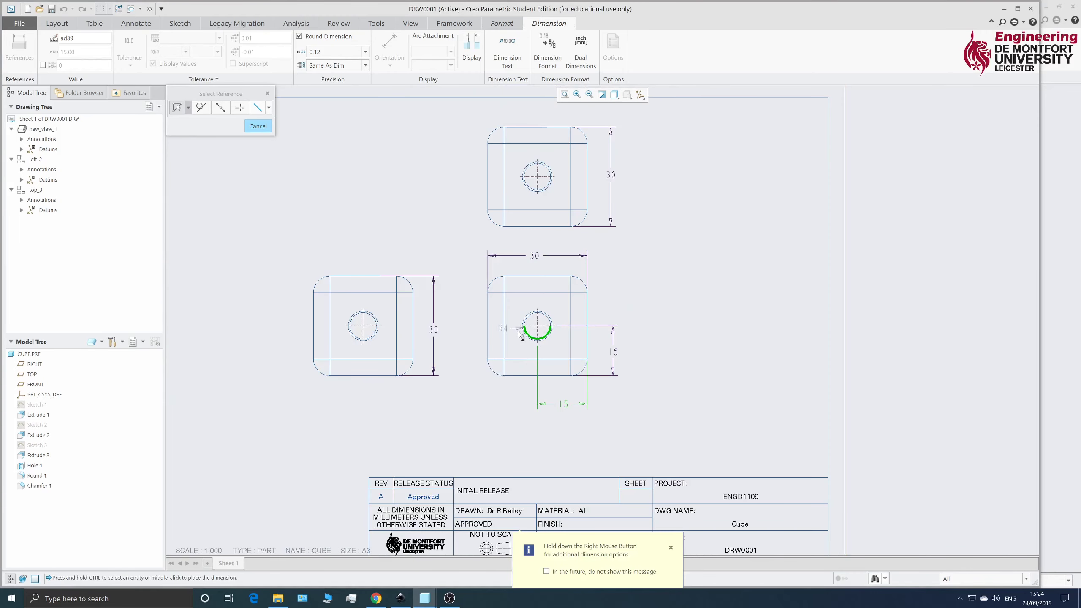
pyautogui.scroll(-3, 500, 393)
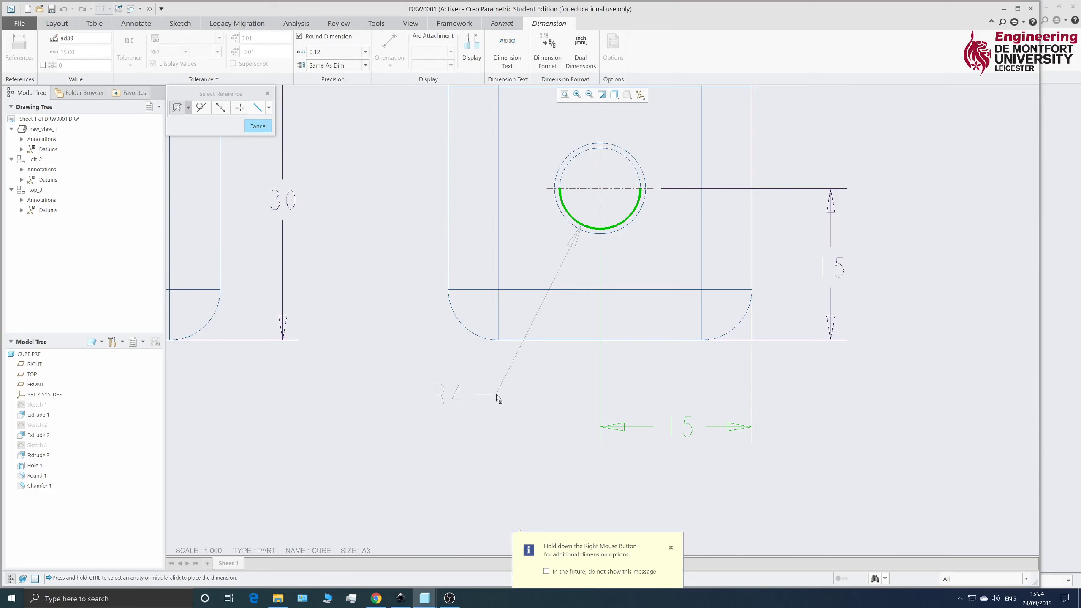
pyautogui.rightClick(497, 395)
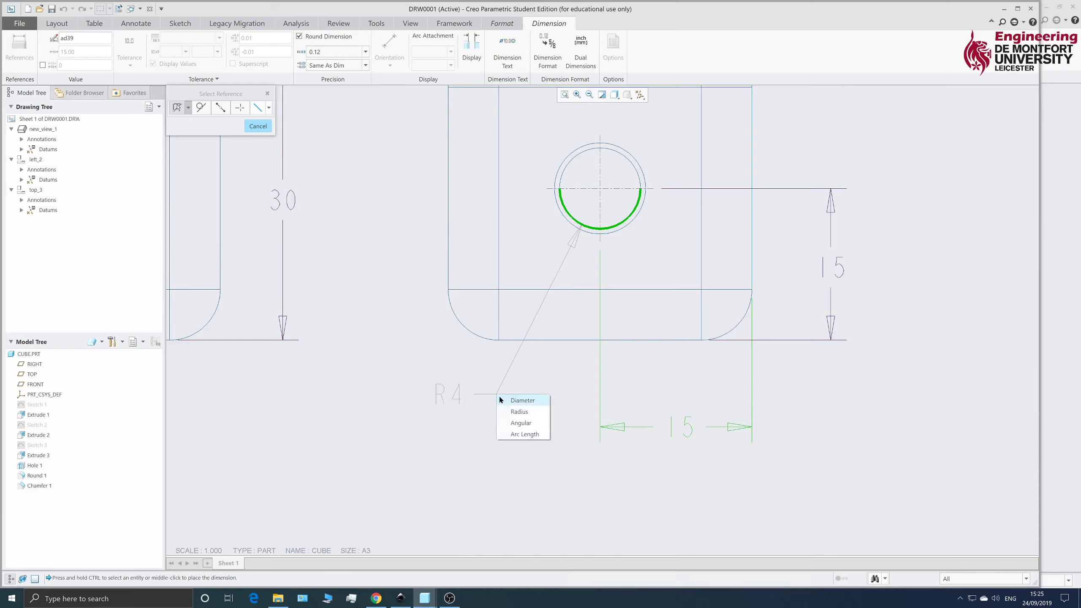
pyautogui.click(523, 400)
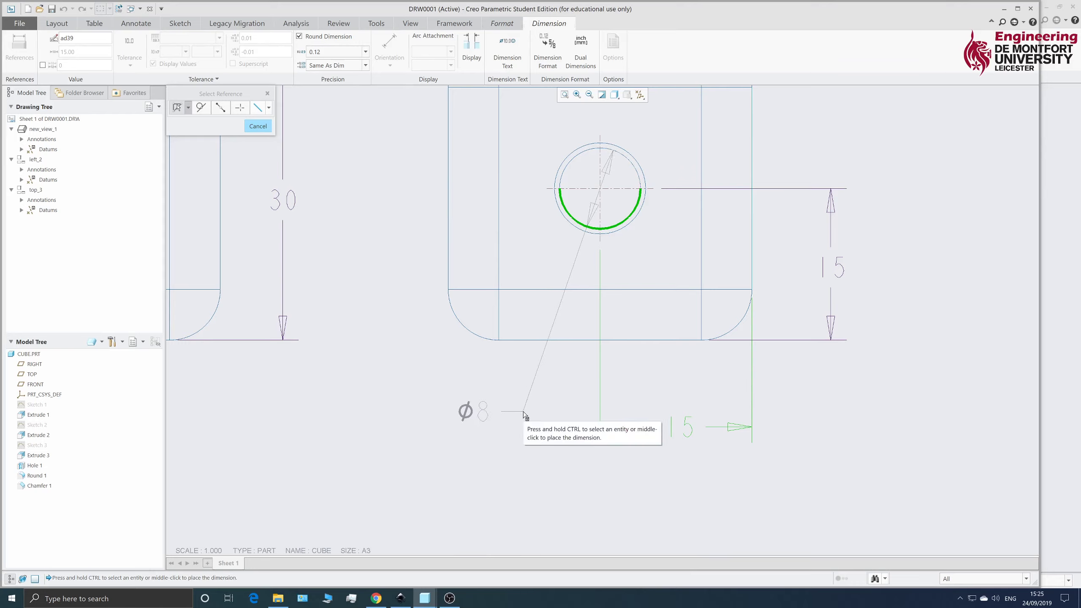
pyautogui.middleClick(525, 415)
# Add a radius dimension to the left projected view's upper-left rounded corner, placed outside the corner, and finish dimensioning.
pyautogui.scroll(-5, 471, 396)
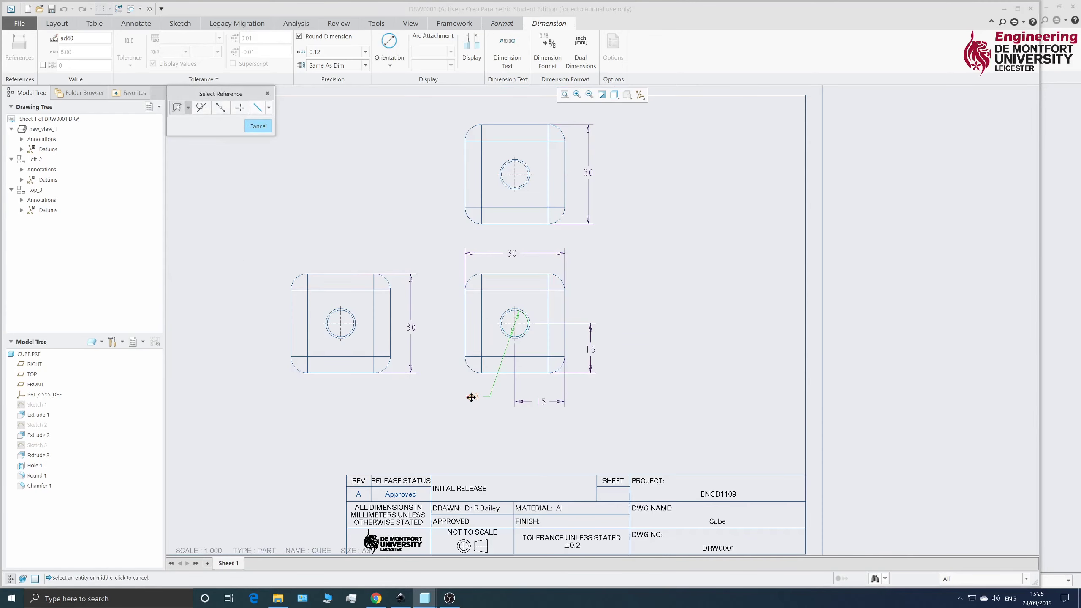
pyautogui.scroll(1, 429, 292)
pyautogui.scroll(-4, 468, 281)
pyautogui.scroll(3, 473, 282)
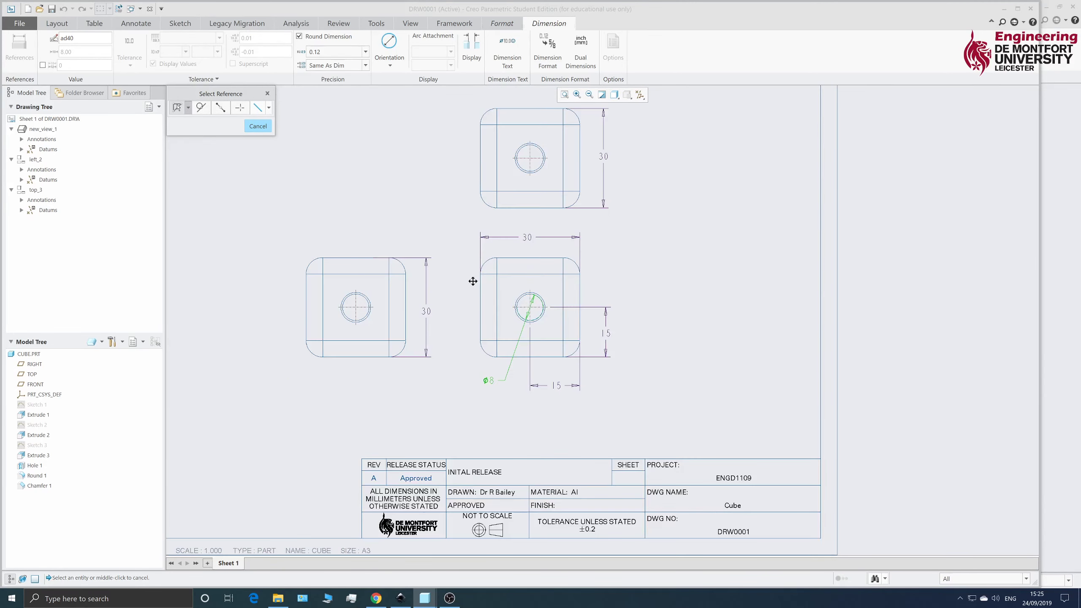
pyautogui.scroll(-4, 473, 281)
pyautogui.scroll(3, 482, 277)
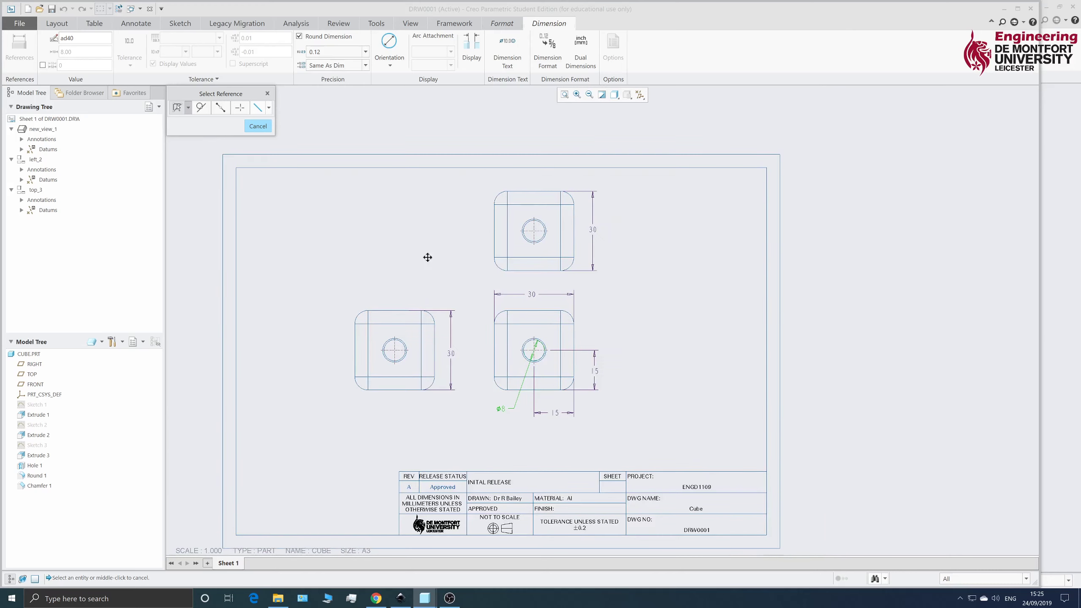
pyautogui.scroll(1, 354, 319)
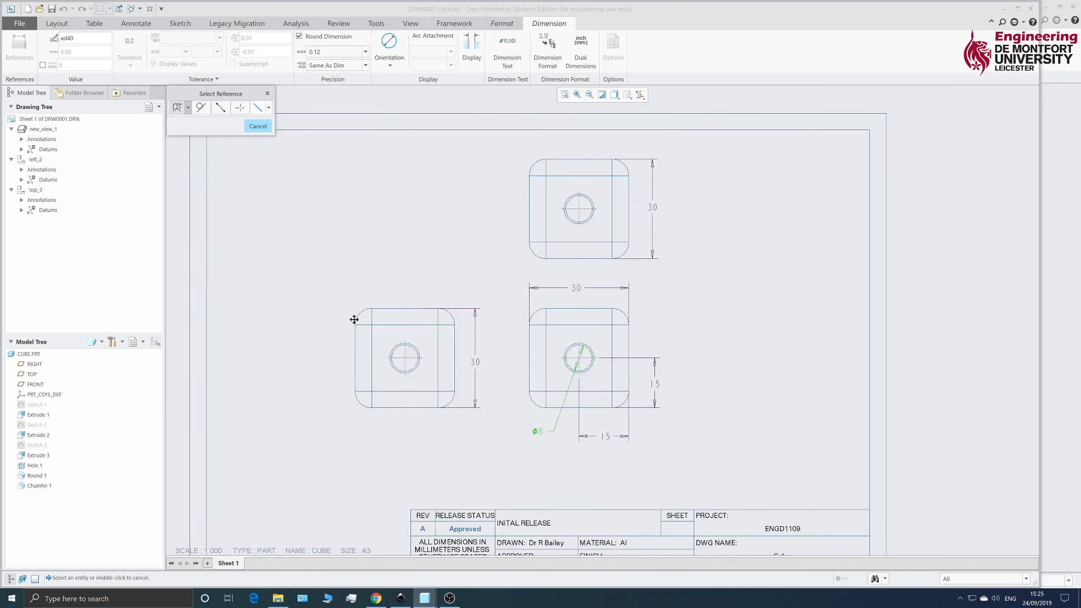
pyautogui.scroll(3, 354, 319)
pyautogui.click(363, 308)
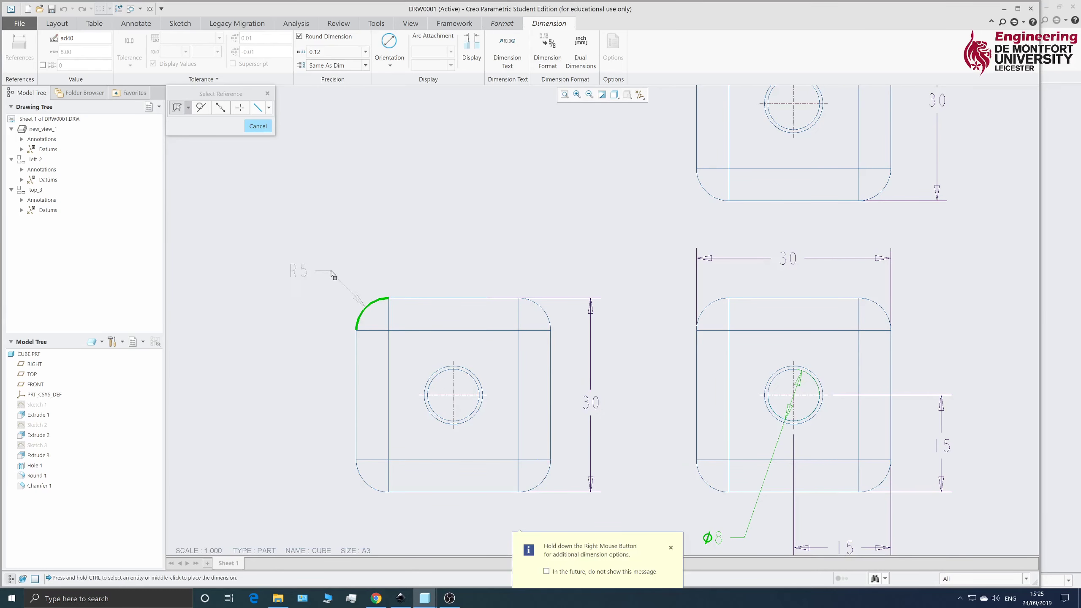
pyautogui.middleClick(341, 266)
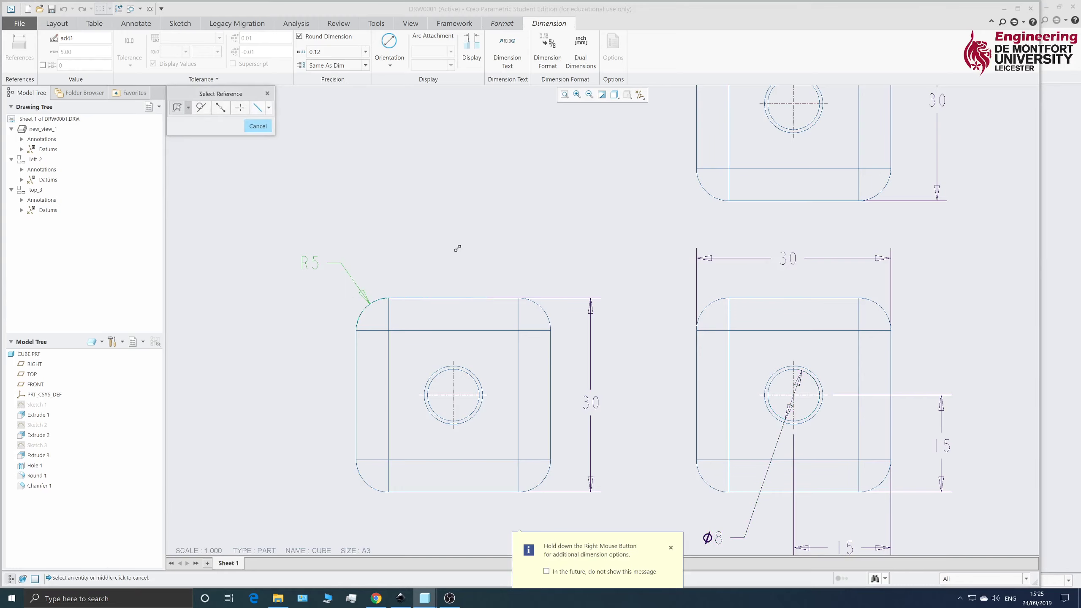
pyautogui.scroll(-6, 460, 248)
pyautogui.click(257, 126)
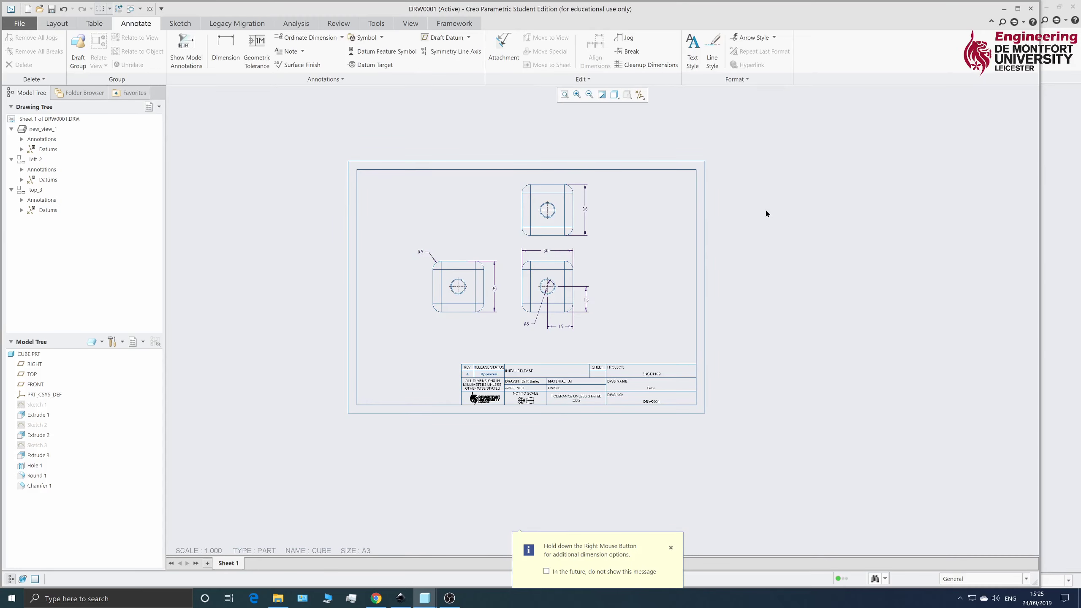
# Append TYP to the dimension text of the left projected view's corner radius.
pyautogui.scroll(3, 773, 239)
pyautogui.scroll(-4, 857, 267)
pyautogui.scroll(2, 646, 294)
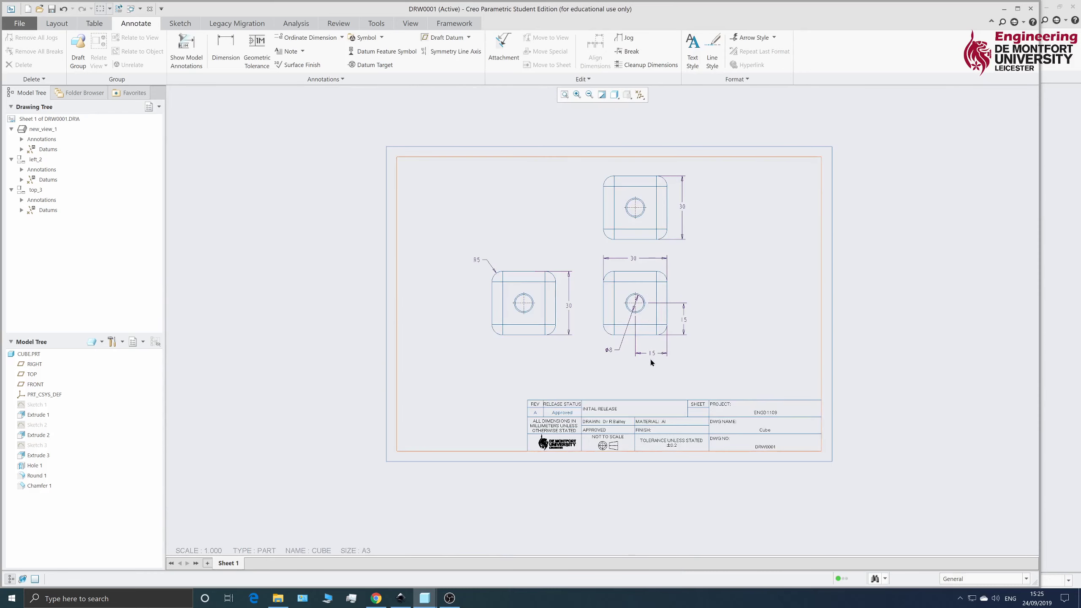
pyautogui.scroll(3, 478, 261)
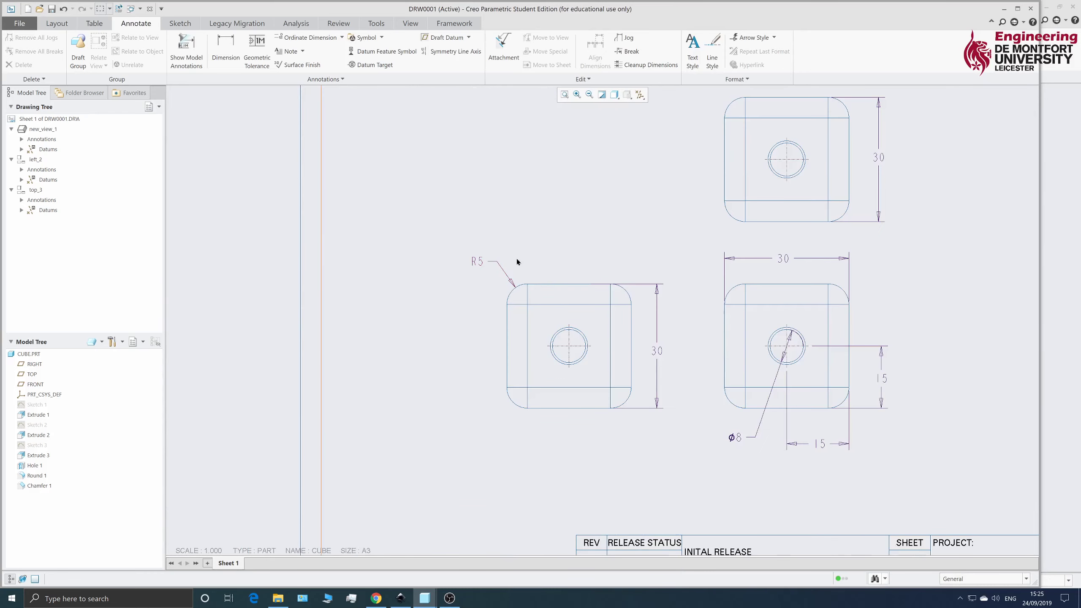
pyautogui.click(477, 262)
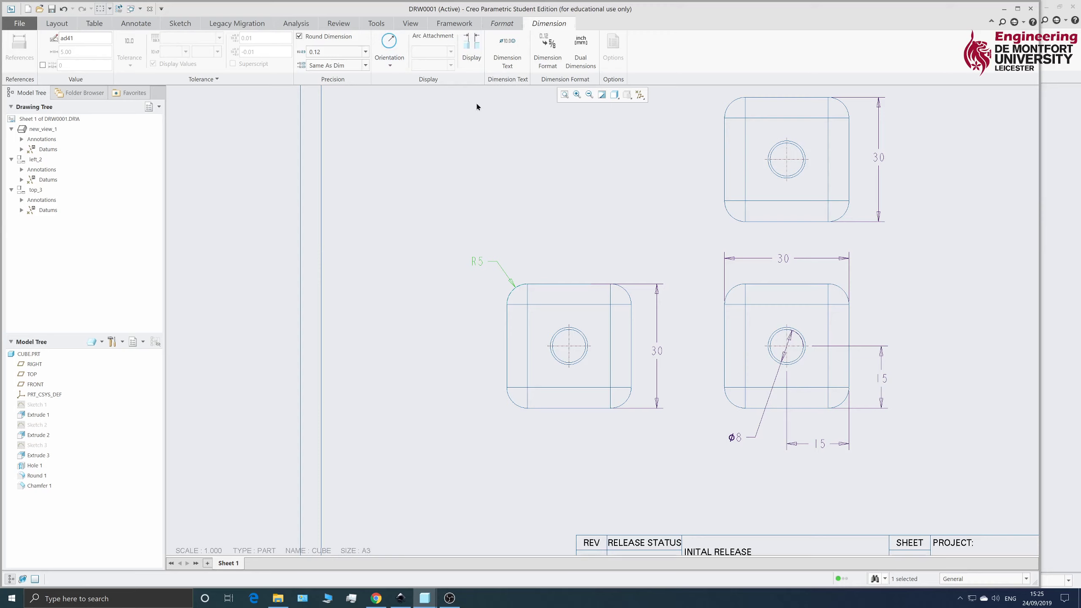
pyautogui.click(512, 57)
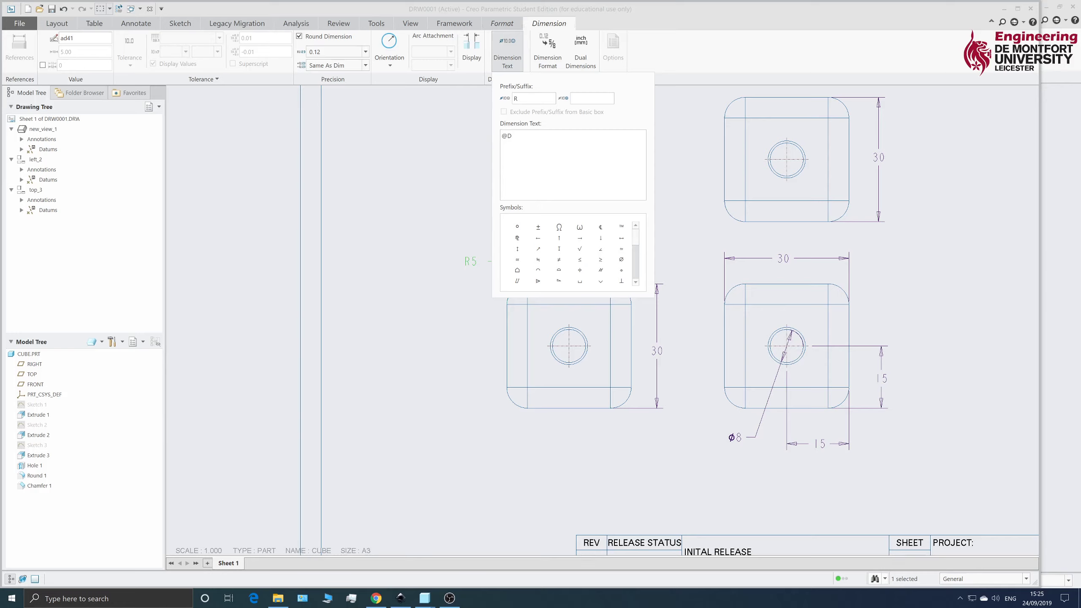
pyautogui.write('TYP')
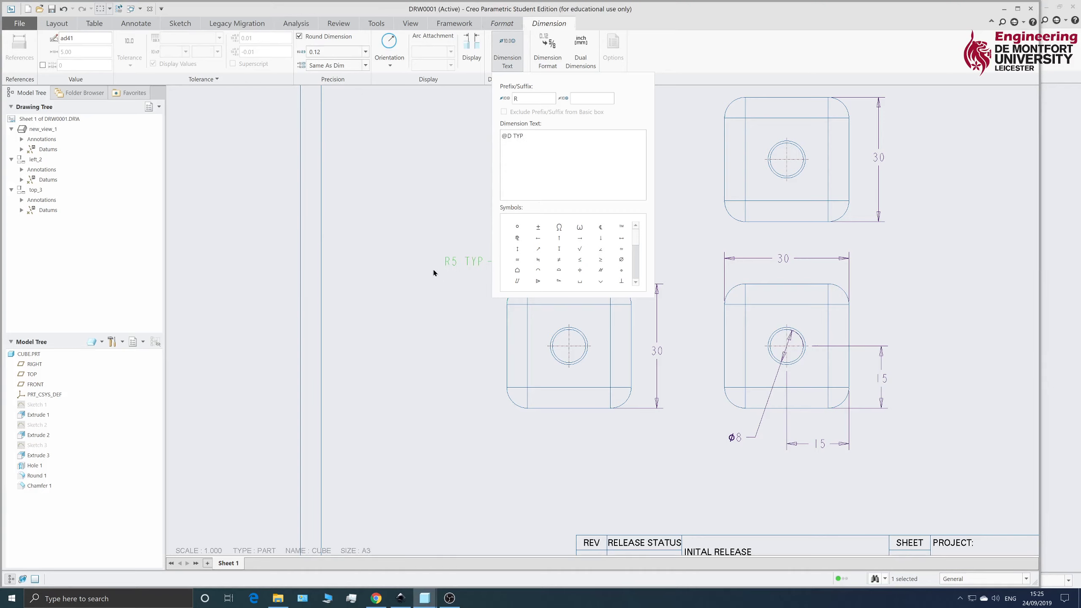
pyautogui.click(238, 227)
pyautogui.hotkey('ctrl', 'd')
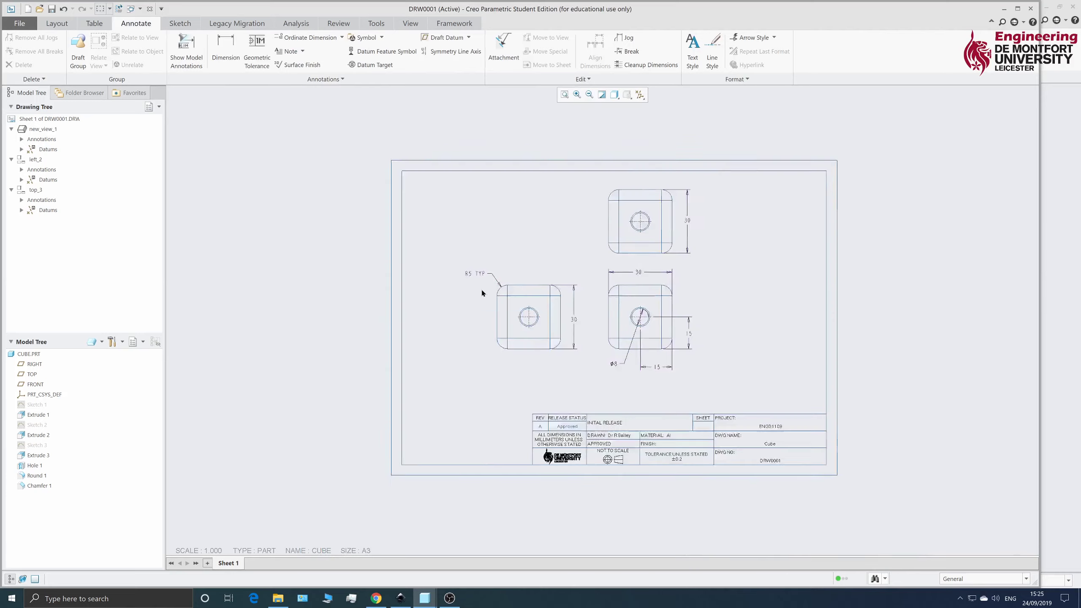
pyautogui.scroll(3, 433, 255)
pyautogui.scroll(-4, 426, 247)
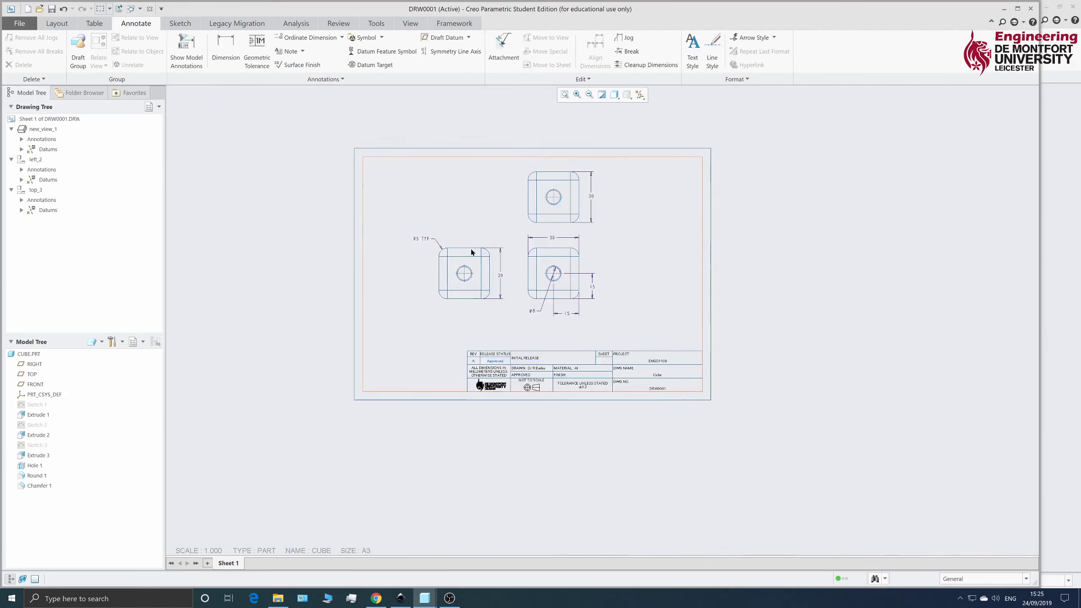
pyautogui.scroll(3, 393, 263)
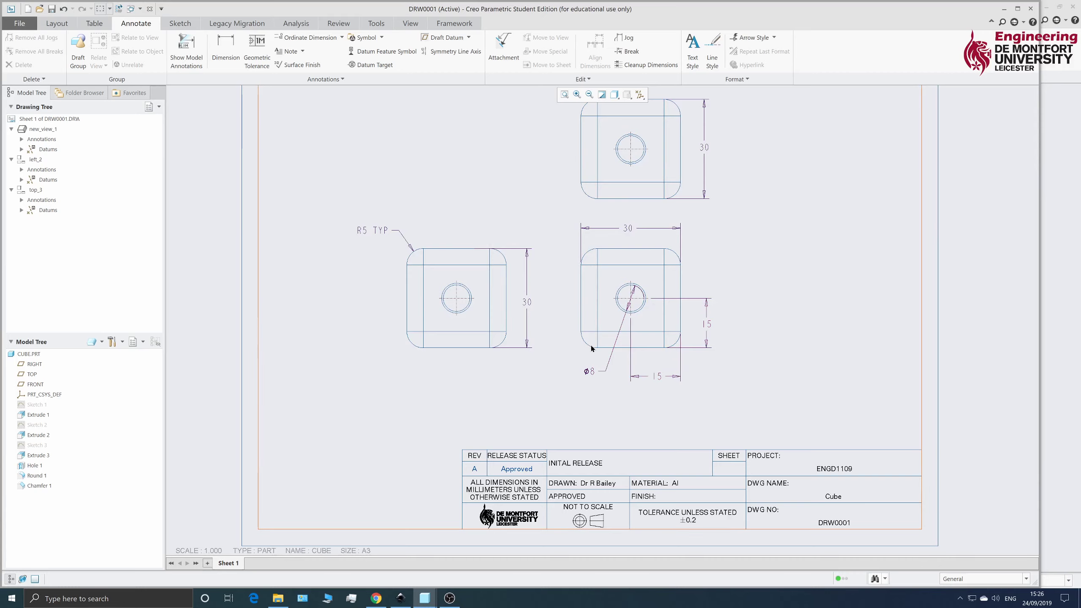
pyautogui.scroll(-2, 617, 360)
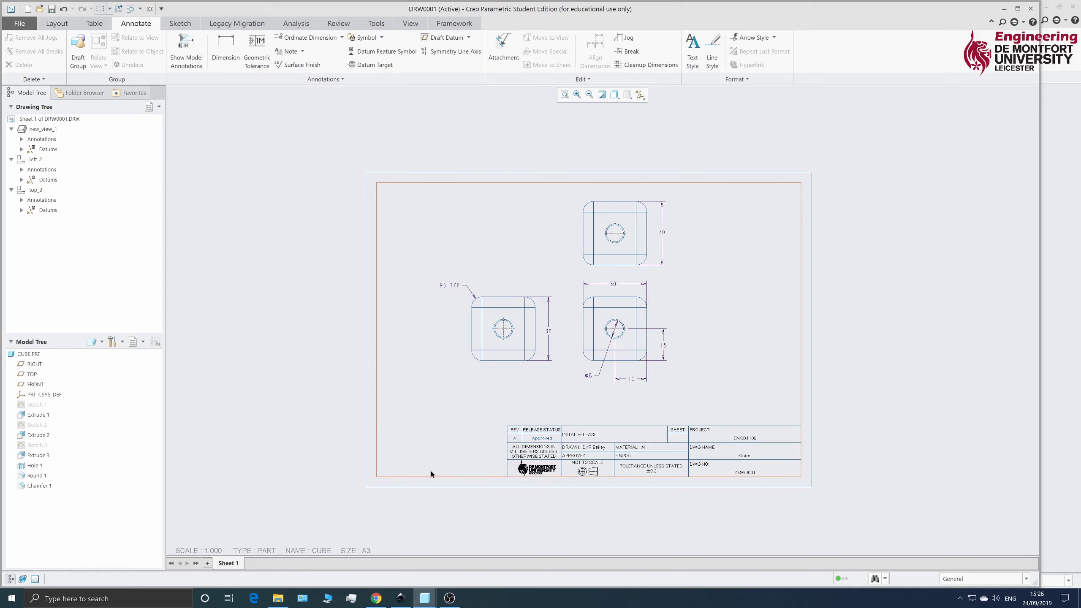
# Insert a general view of the cube with No Combined State, placed near the sheet's lower-left corner.
pyautogui.click(61, 24)
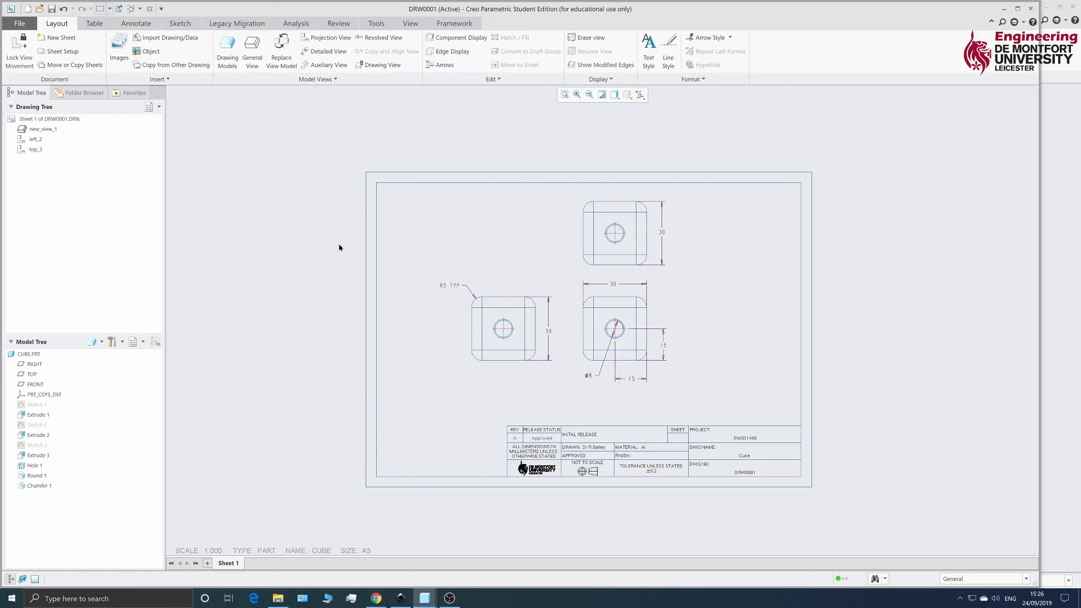
pyautogui.click(252, 61)
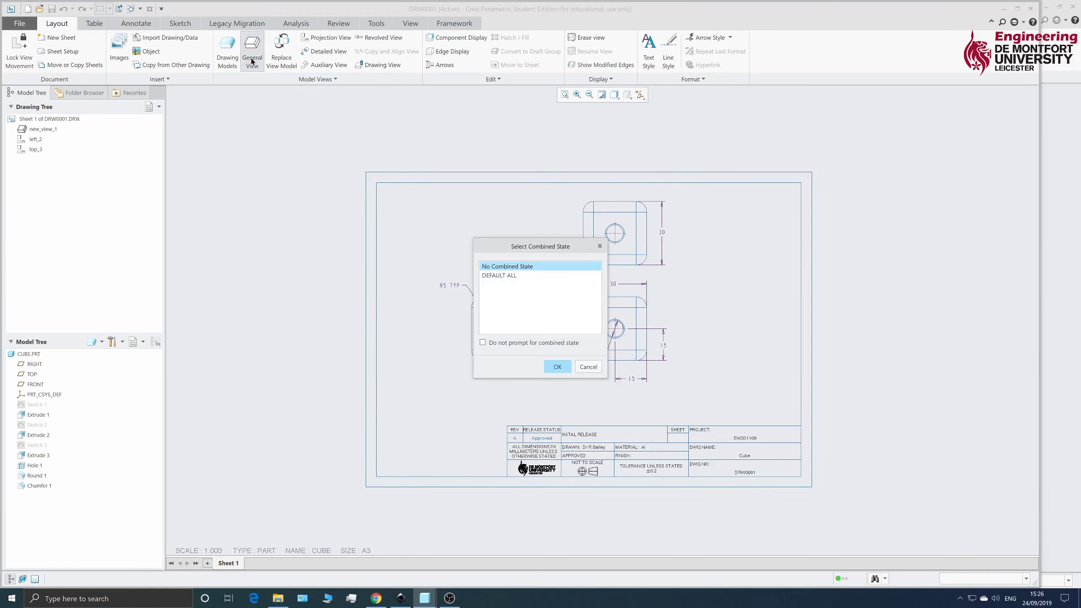
pyautogui.click(557, 367)
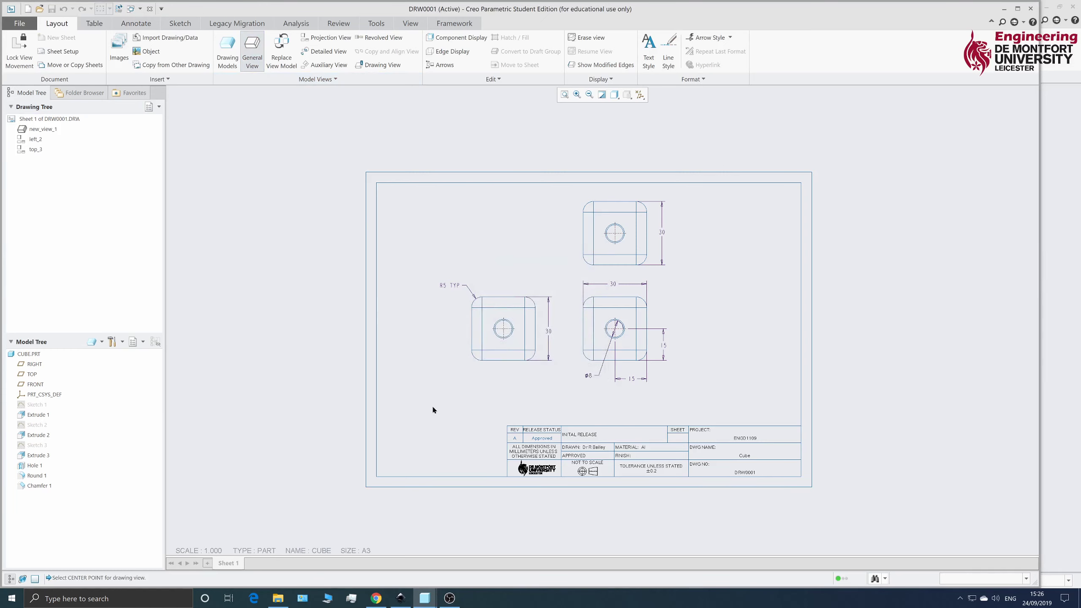
pyautogui.click(411, 448)
pyautogui.scroll(3, 399, 451)
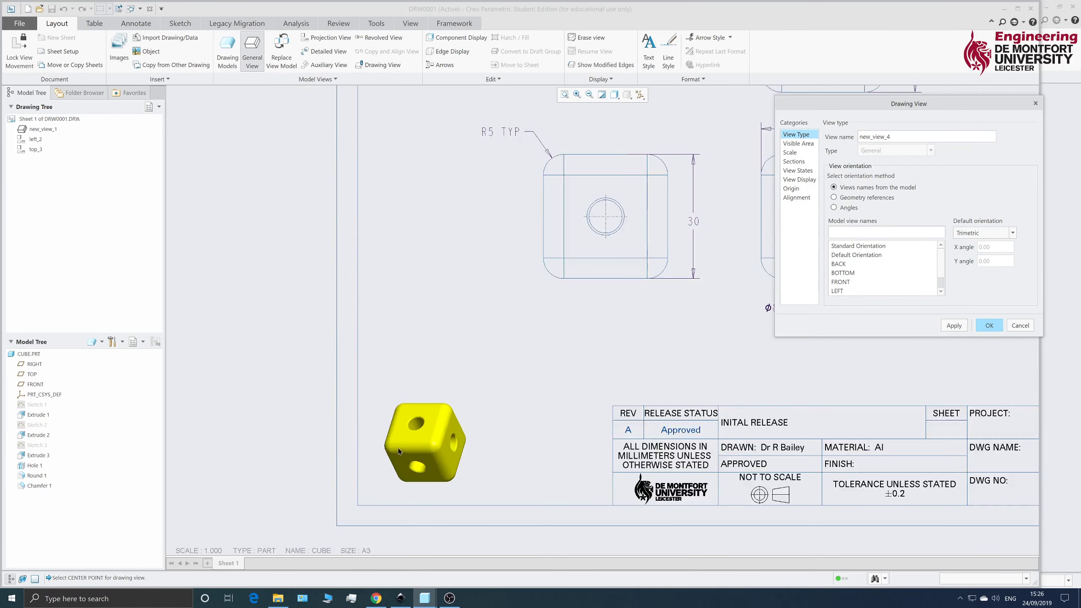
pyautogui.scroll(2, 398, 452)
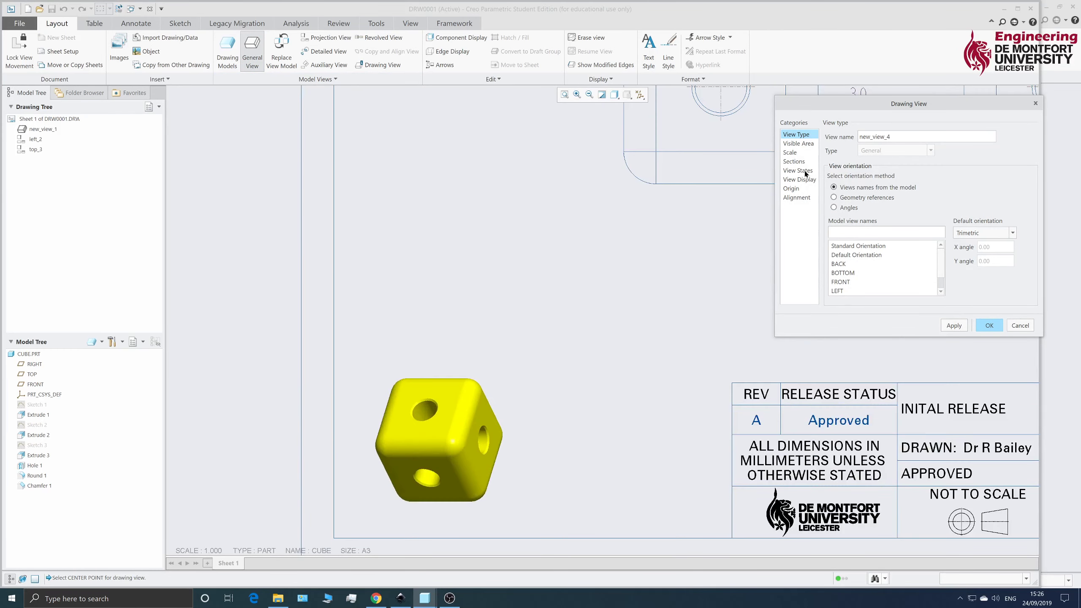
# Set the new general view's display style to Shading With Edges, apply it and finish the view definition.
pyautogui.click(798, 170)
pyautogui.click(806, 181)
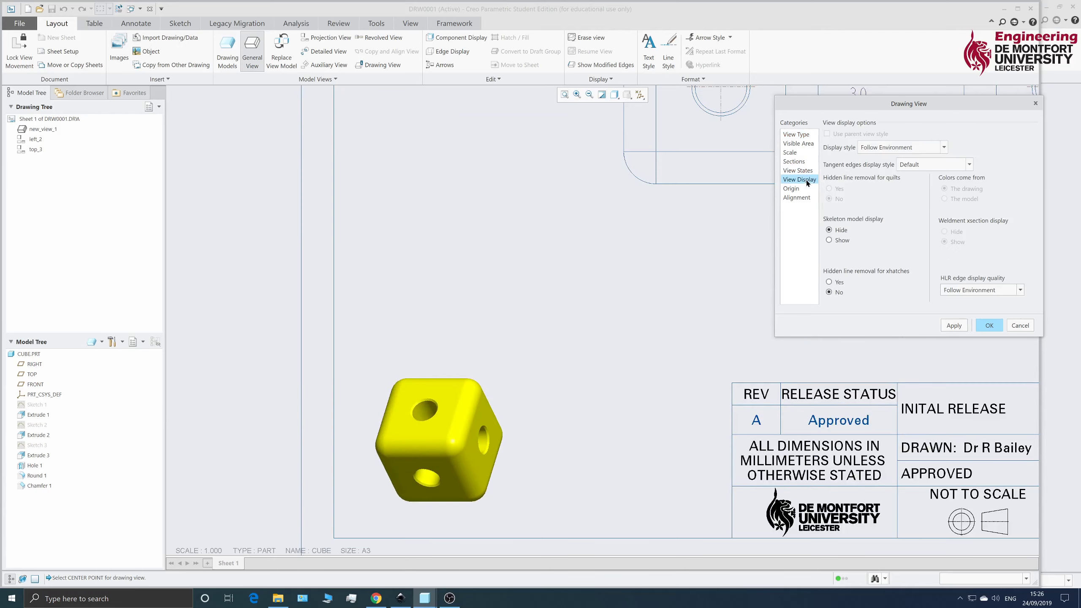
pyautogui.click(896, 148)
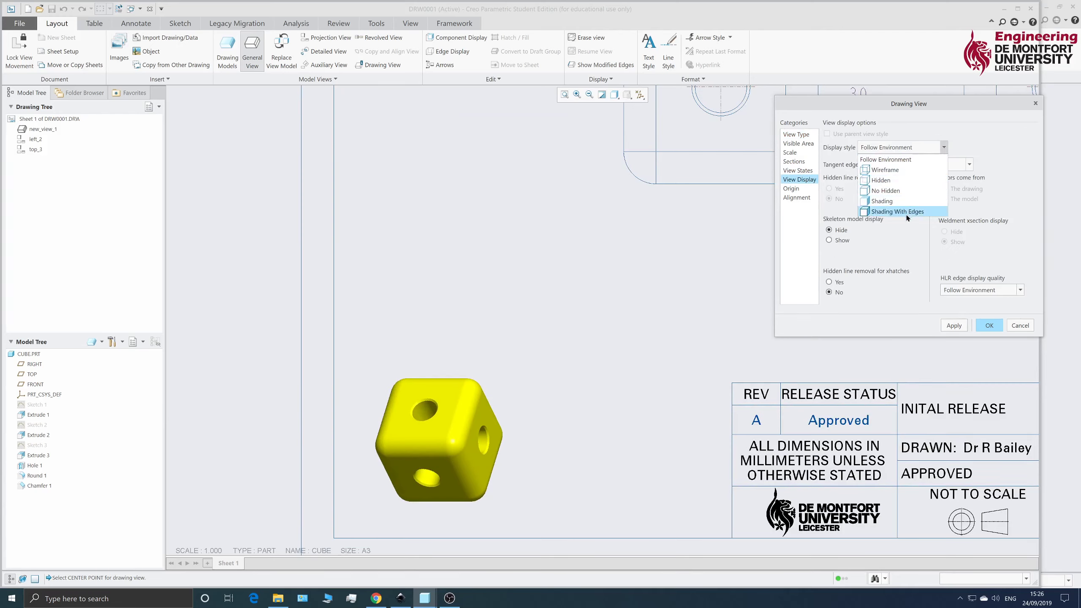
pyautogui.click(907, 214)
pyautogui.click(954, 324)
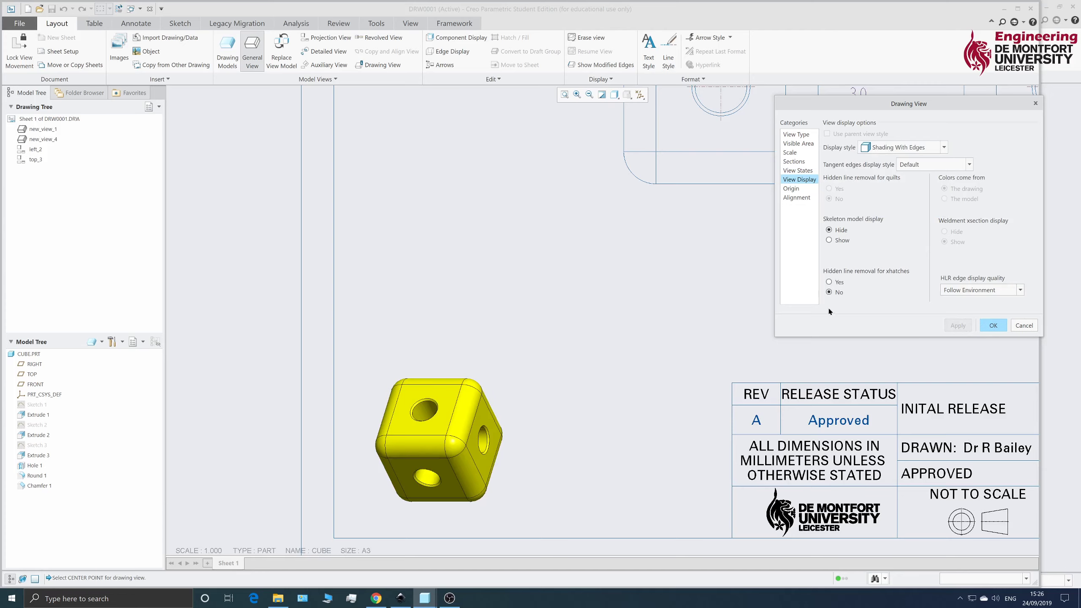
pyautogui.click(992, 325)
# Move the shaded 3D view slightly closer to the drawing frame's lower-left corner and deselect it.
pyautogui.scroll(5, 483, 231)
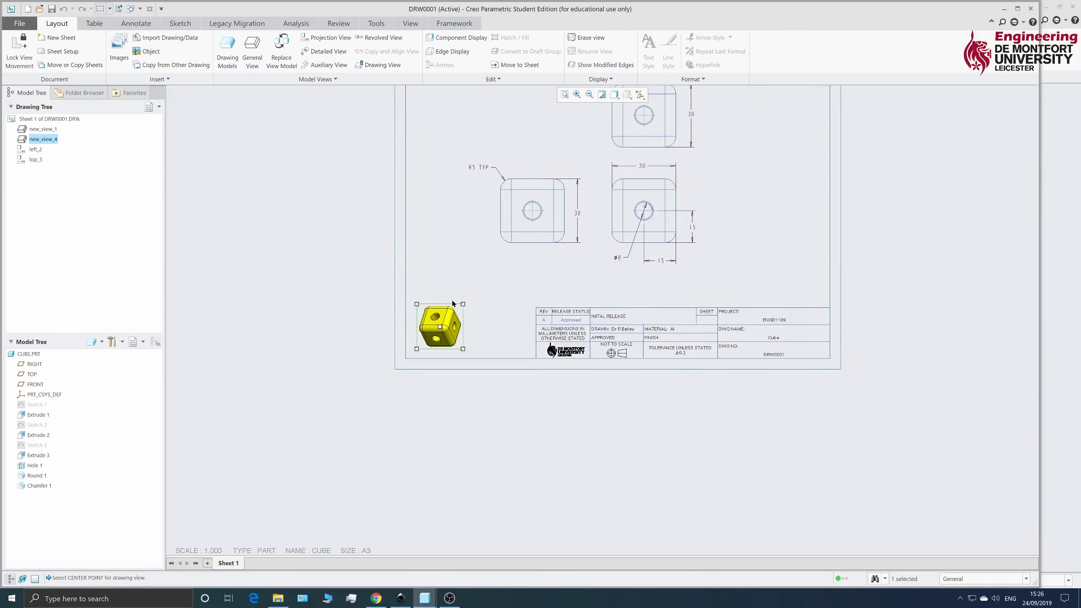
pyautogui.scroll(-3, 584, 193)
pyautogui.scroll(5, 586, 193)
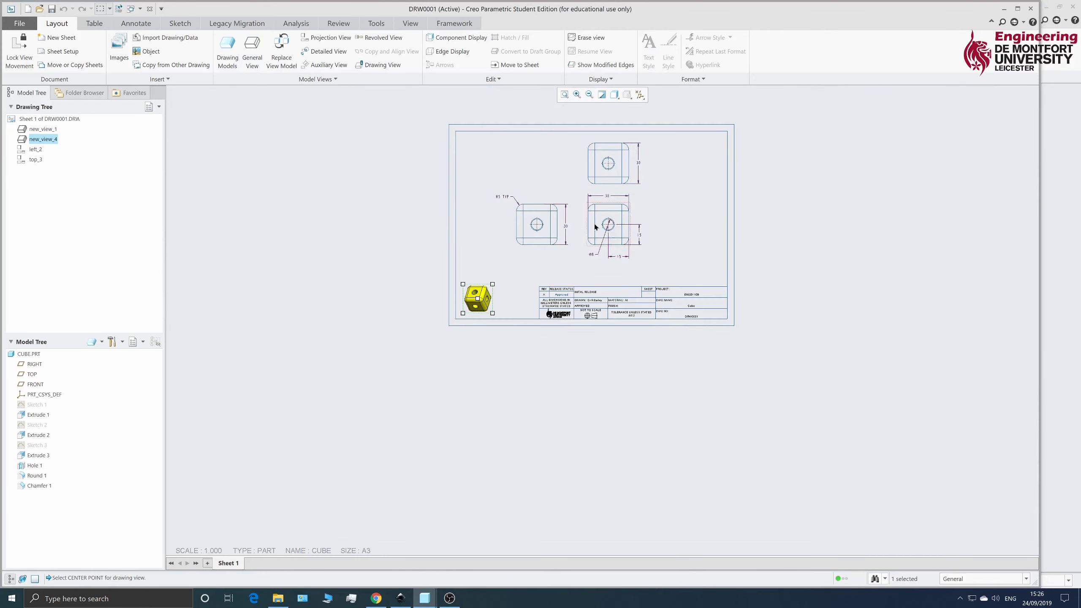
pyautogui.scroll(-3, 523, 224)
pyautogui.scroll(3, 655, 247)
pyautogui.scroll(-5, 623, 243)
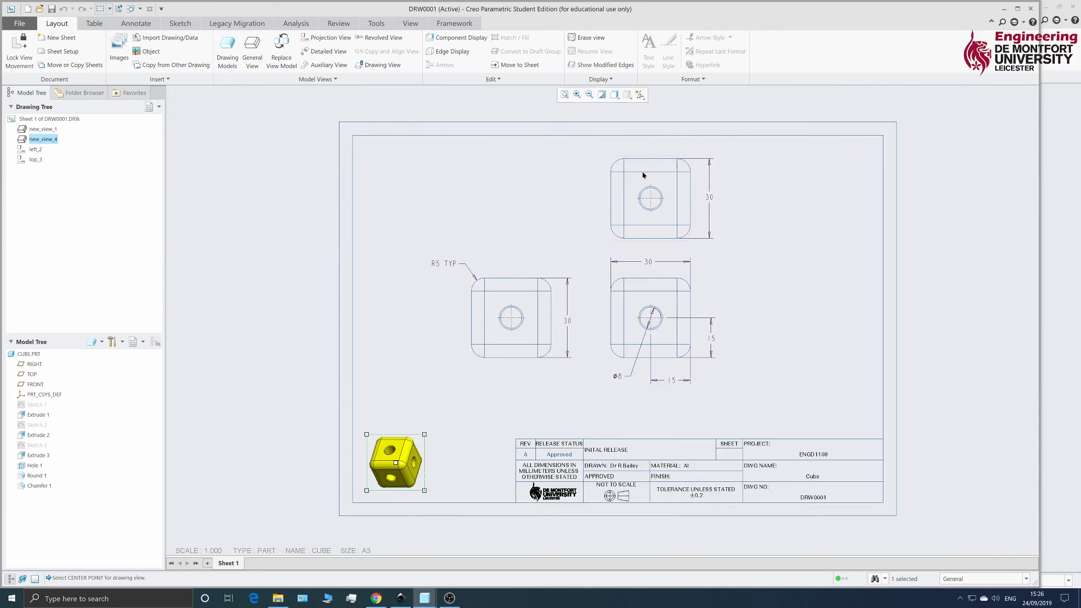
pyautogui.scroll(6, 615, 242)
pyautogui.scroll(-4, 571, 273)
pyautogui.moveTo(497, 332); pyautogui.dragTo(498, 334)
pyautogui.scroll(2, 473, 317)
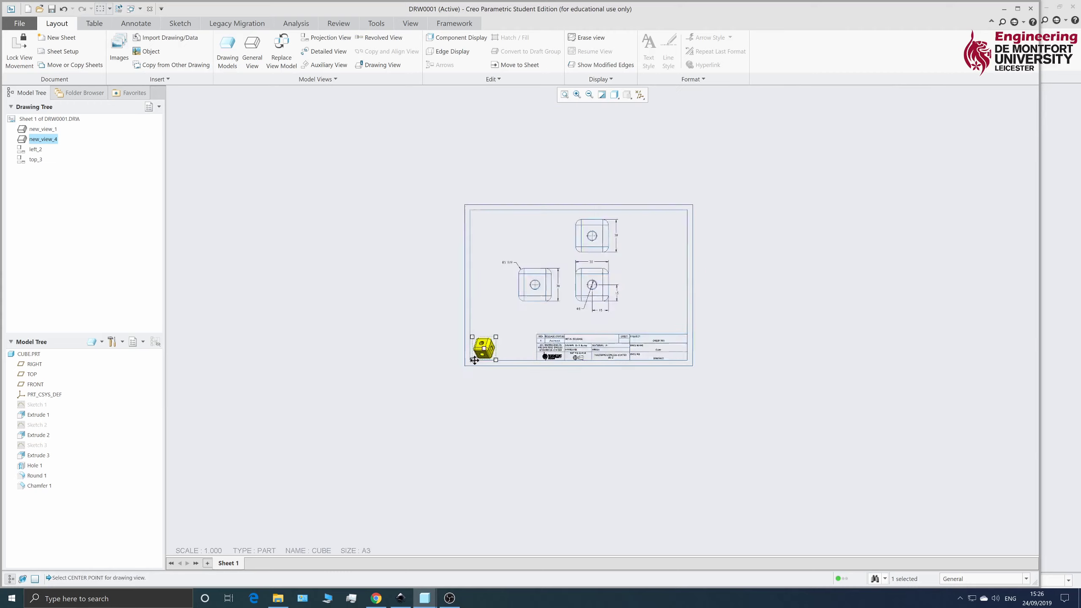
pyautogui.scroll(-2, 478, 306)
pyautogui.scroll(2, 464, 285)
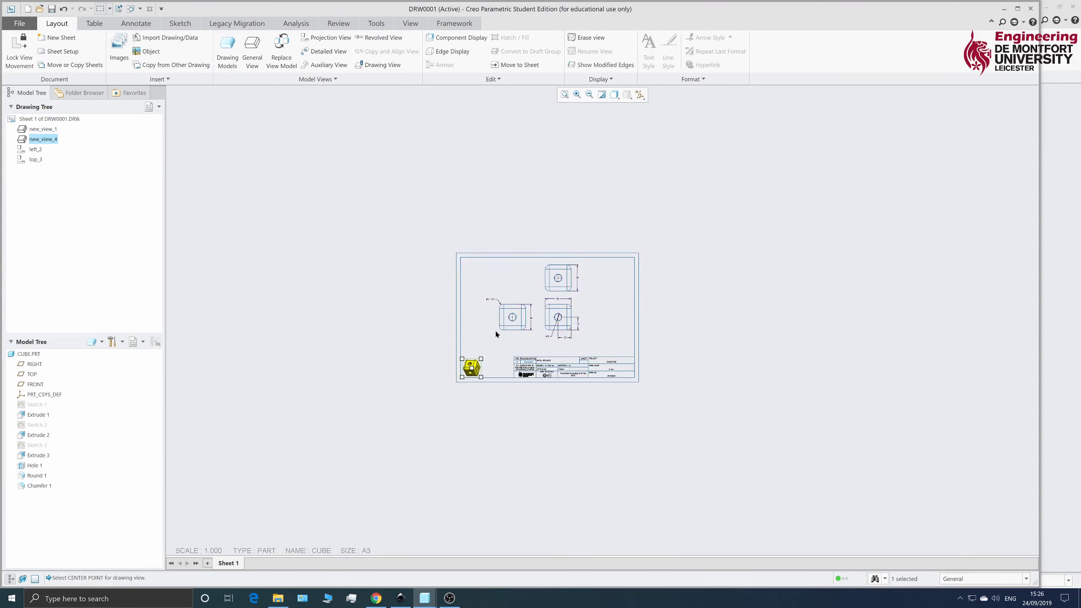
pyautogui.scroll(-2, 486, 351)
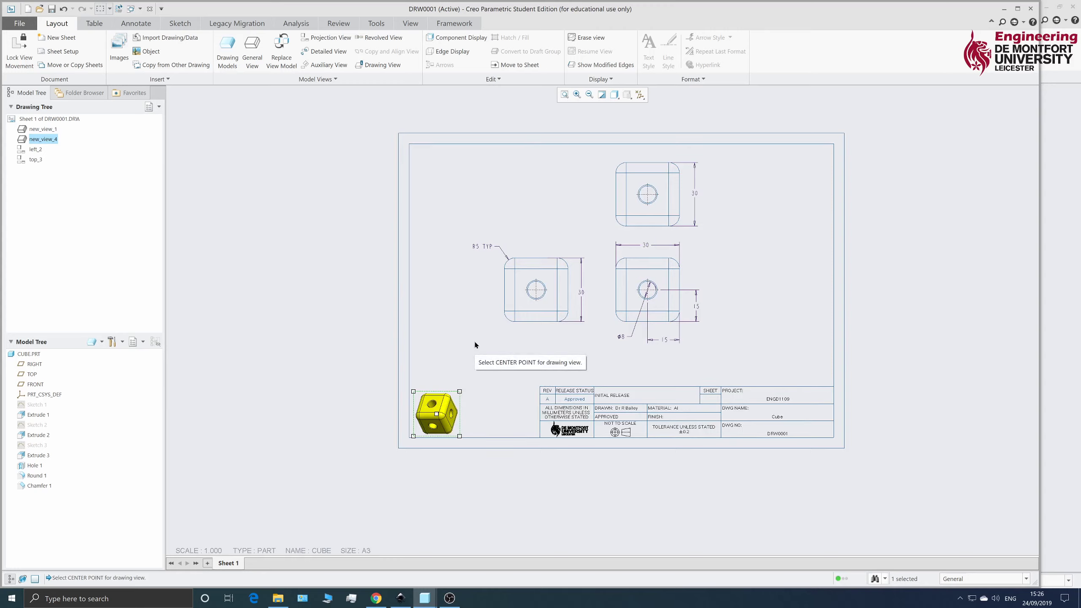
pyautogui.click(329, 257)
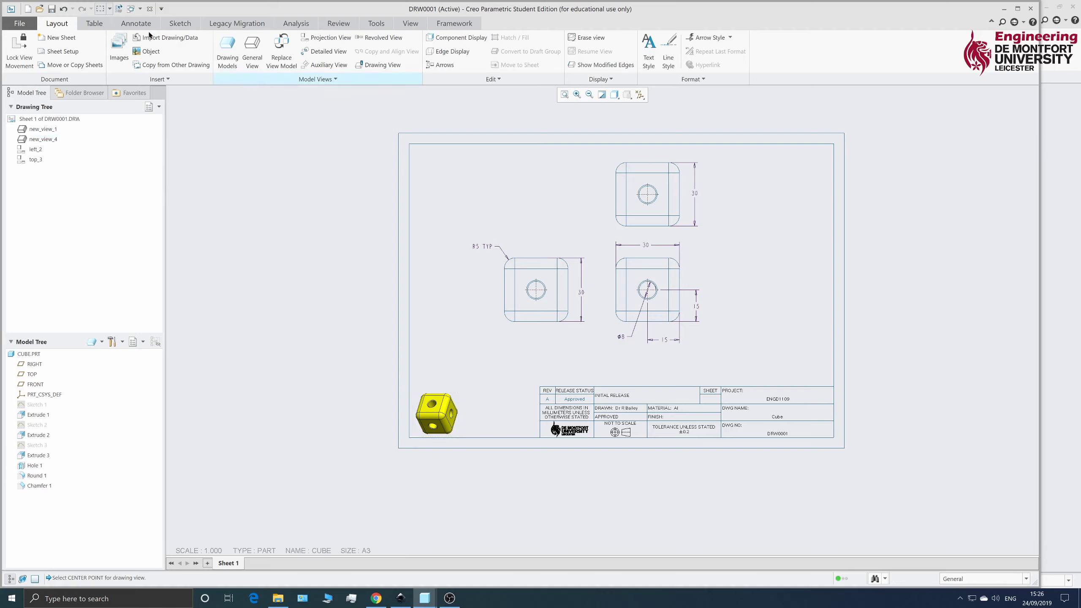
# Save the drawing DRW0001.DRW in the ENGD1109_1920_520 folder.
pyautogui.click(19, 23)
pyautogui.click(41, 75)
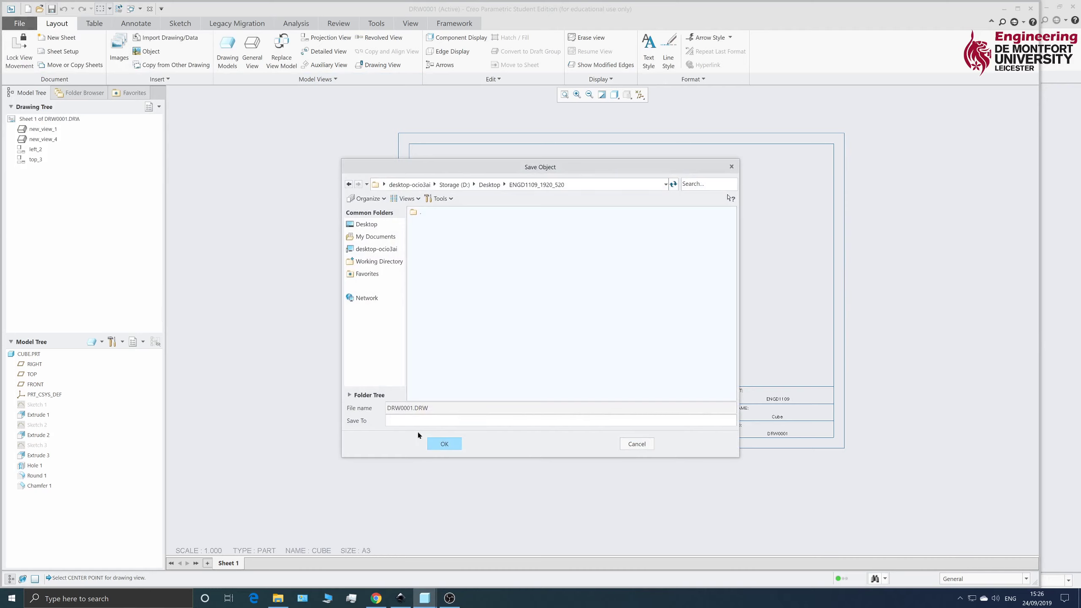
pyautogui.click(443, 444)
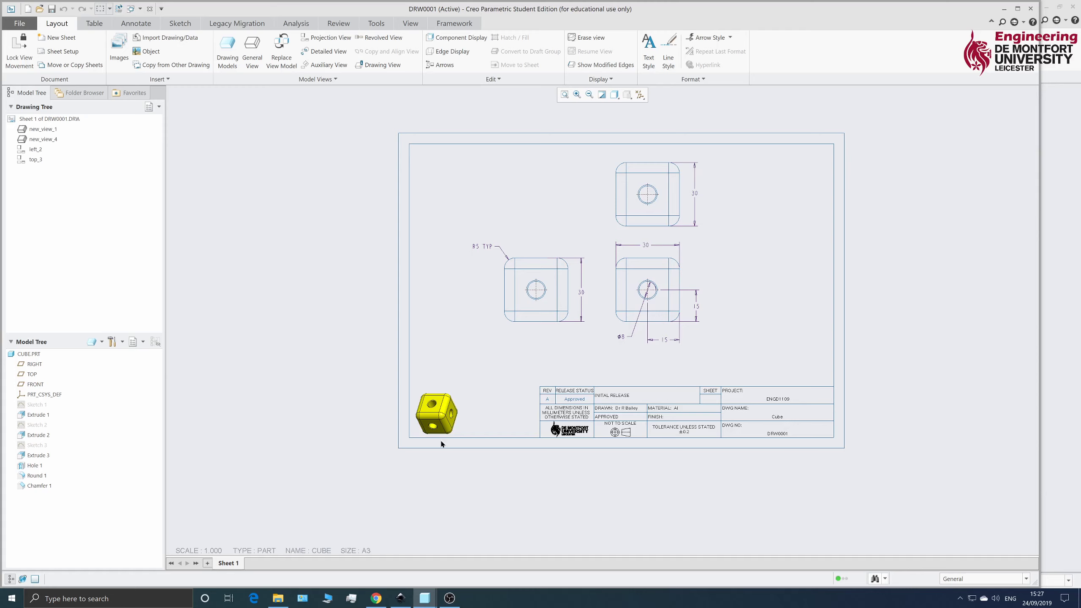
# Export the drawing as a PDF named drw0001 into the ENGD1109_1920_520 folder.
pyautogui.click(14, 25)
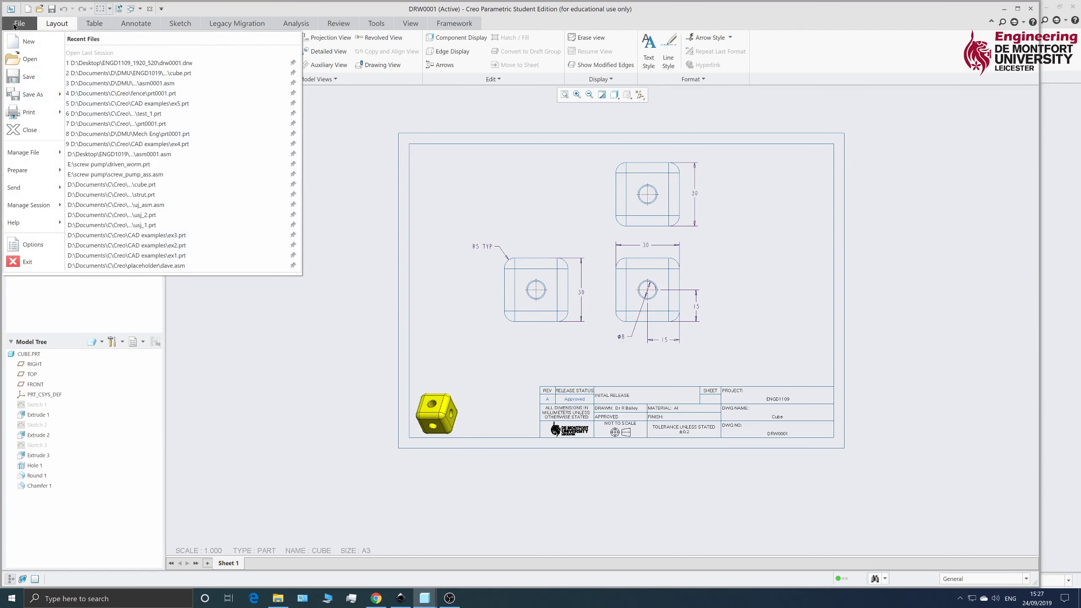
pyautogui.moveTo(42, 99)
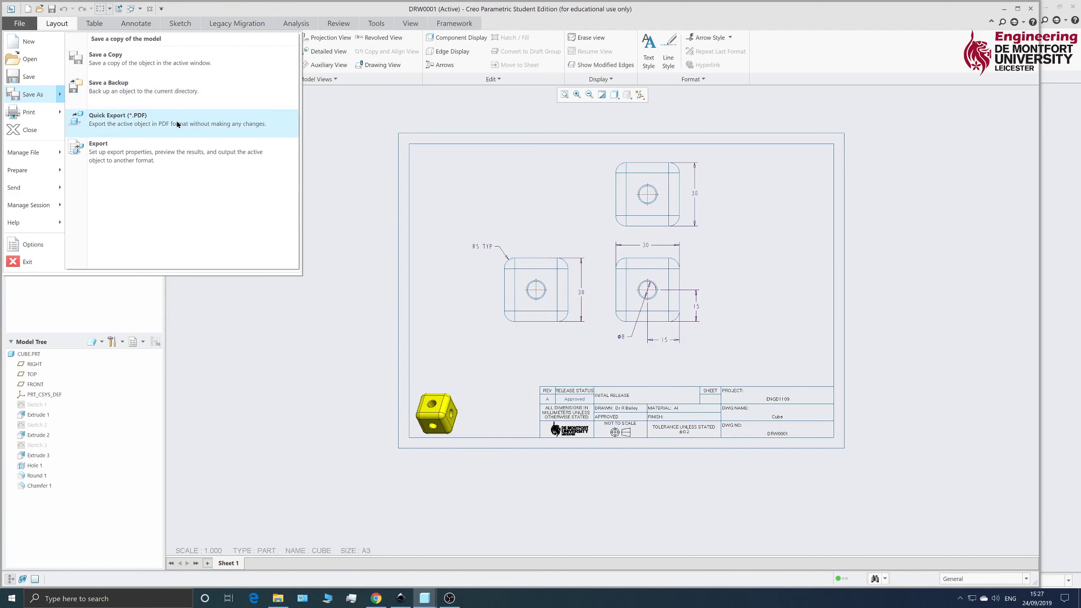
pyautogui.click(166, 159)
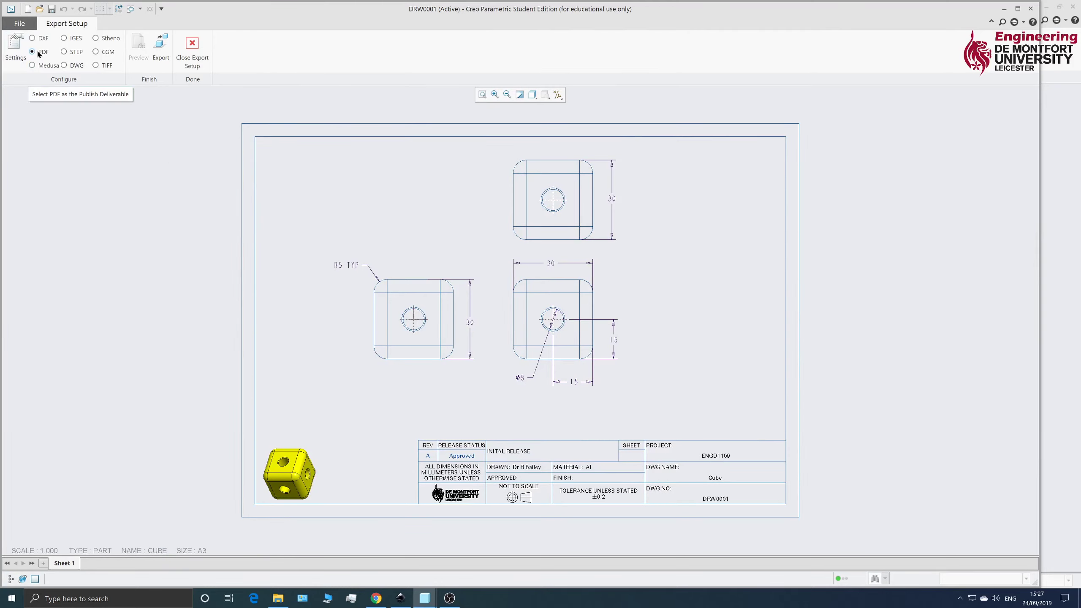
pyautogui.click(162, 48)
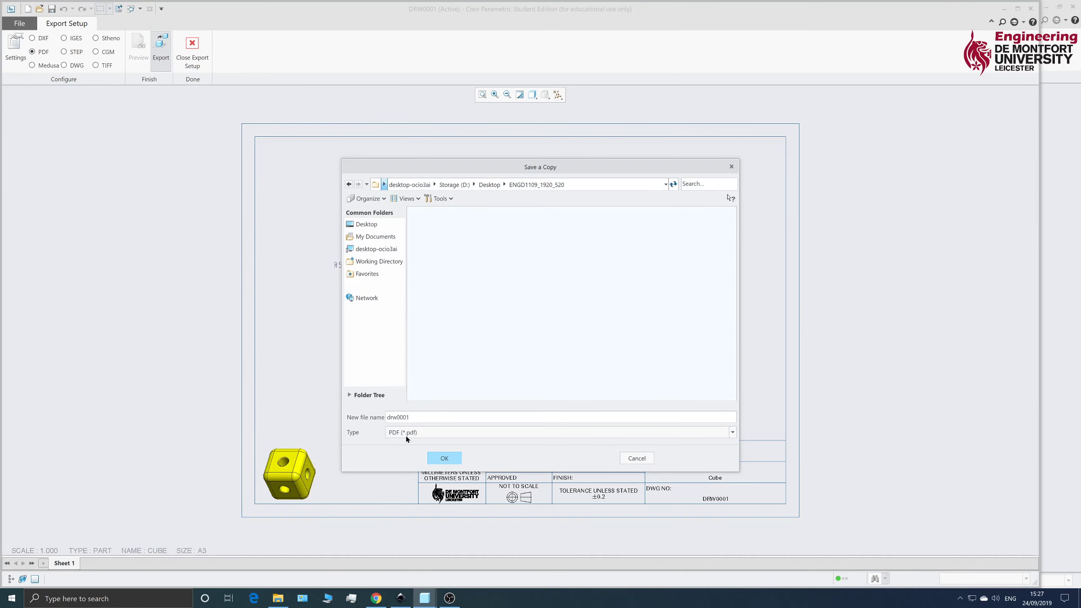
pyautogui.click(445, 458)
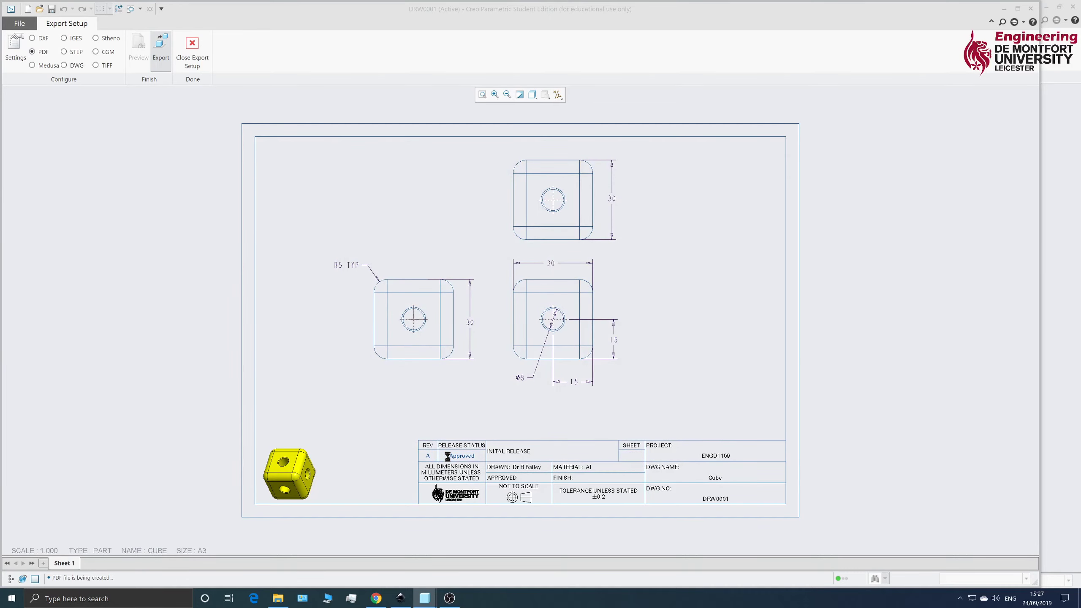